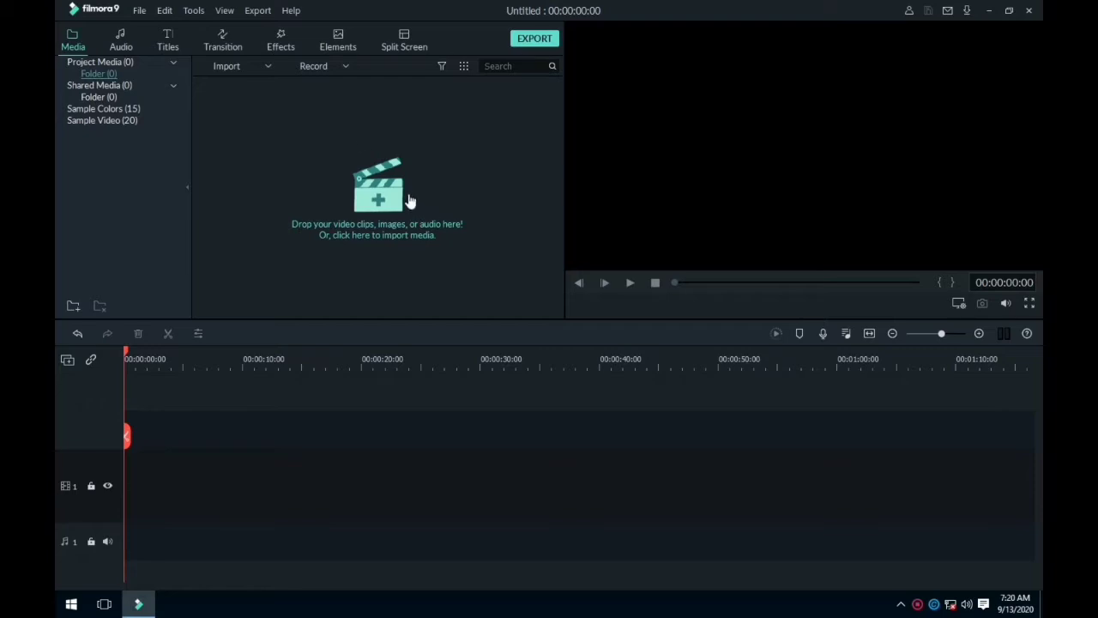
# Step: Import the three videos Pexels Videos 2651544, Pexels Videos 2655829 and Sea - 6397 into the project media
pyautogui.click(378, 199)
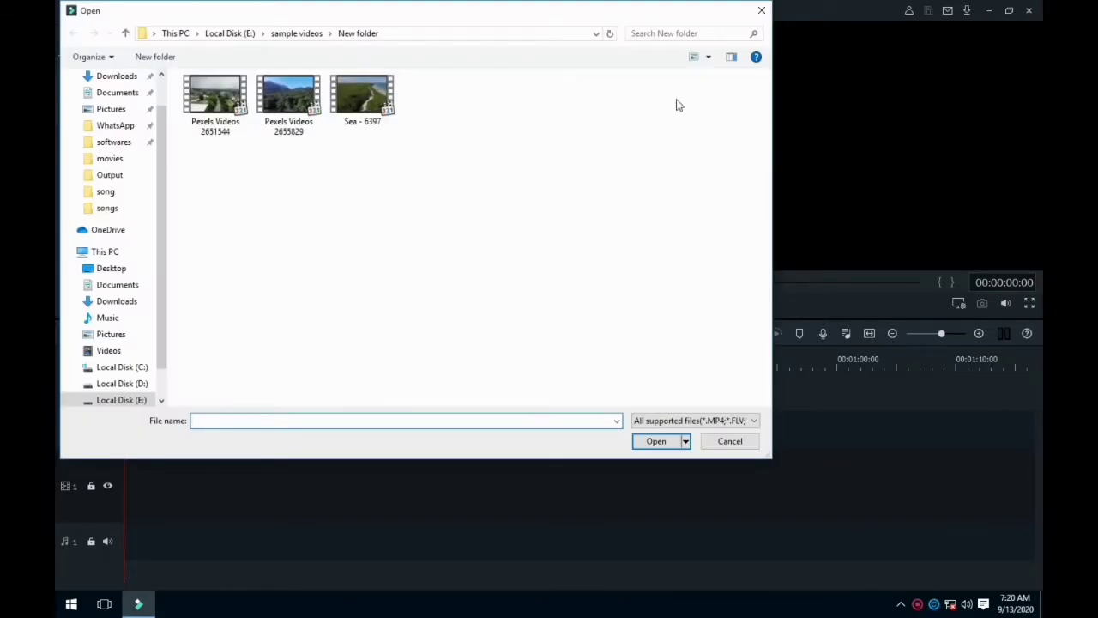
pyautogui.moveTo(409, 126); pyautogui.dragTo(179, 70)
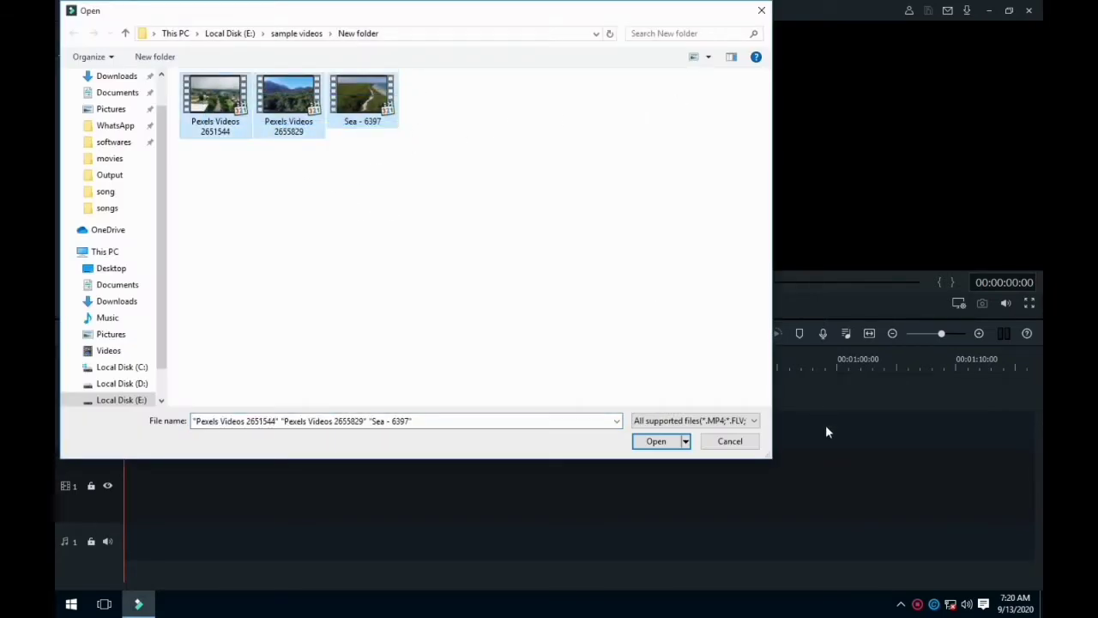
pyautogui.click(652, 442)
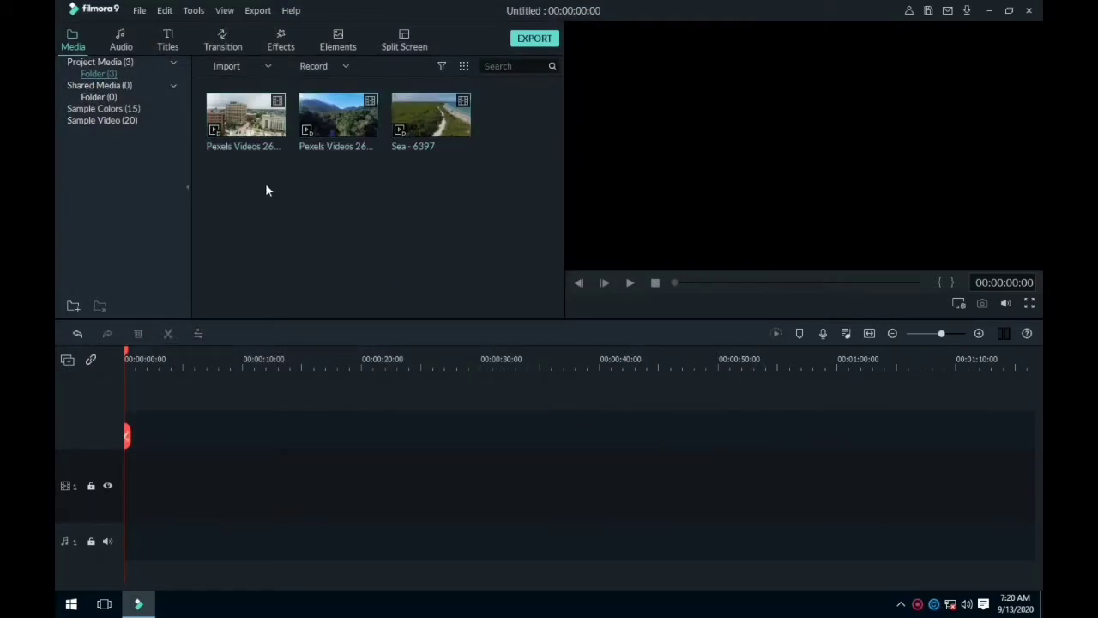
# Step: Place Pexels Videos 2651544 at the start of video track 1, keeping the 1920 x 1080 25fps project settings, and split it at 00:00:01:13
pyautogui.moveTo(246, 116); pyautogui.dragTo(104, 486)
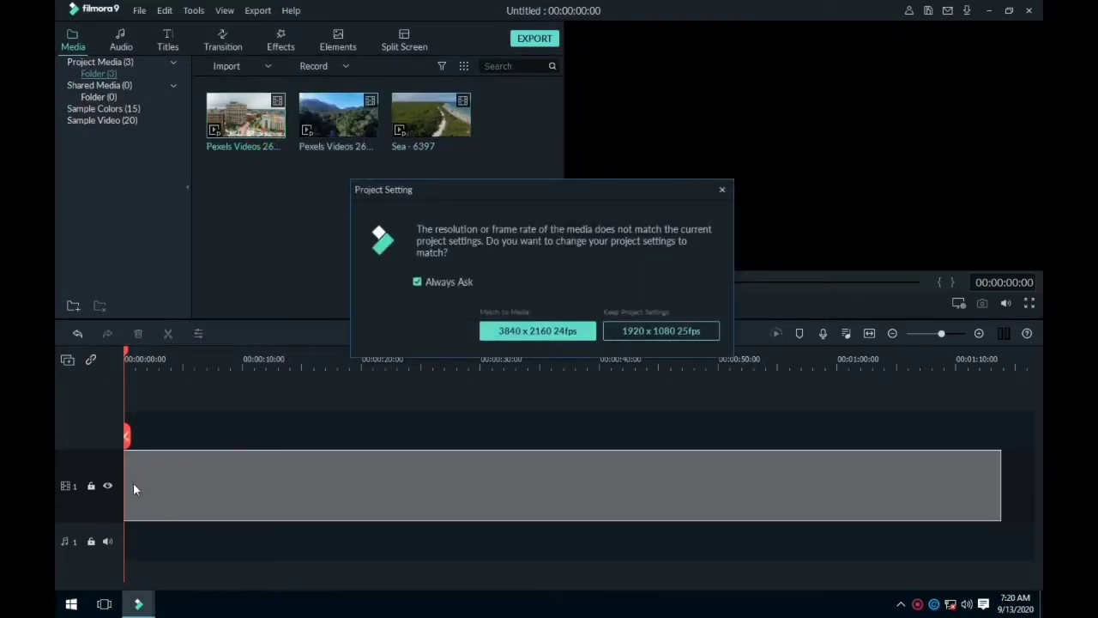
pyautogui.click(661, 331)
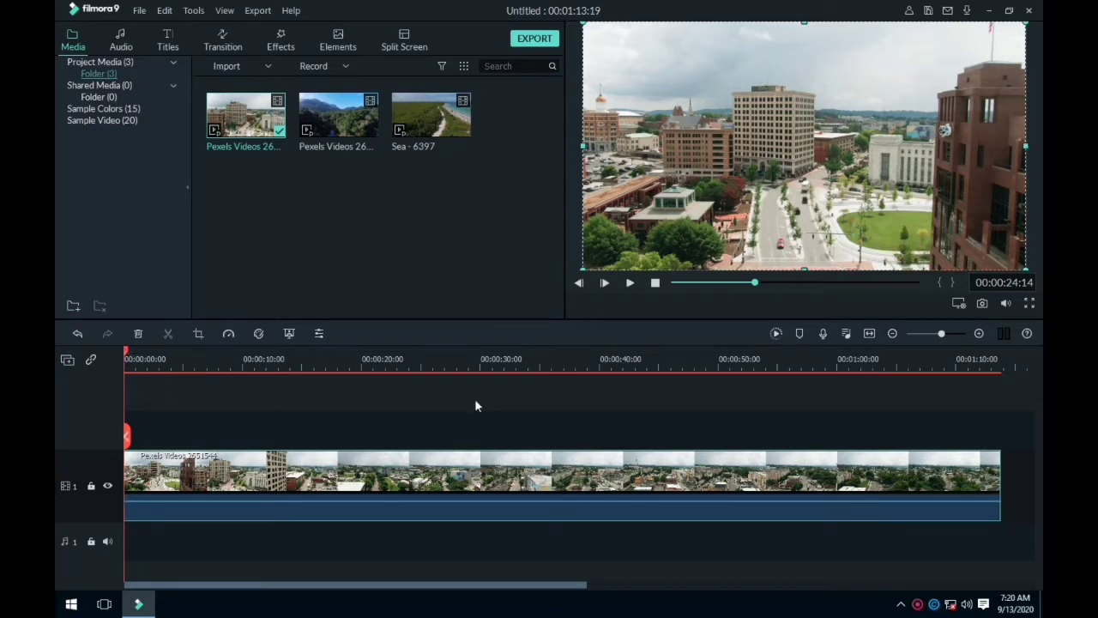
pyautogui.press('space')
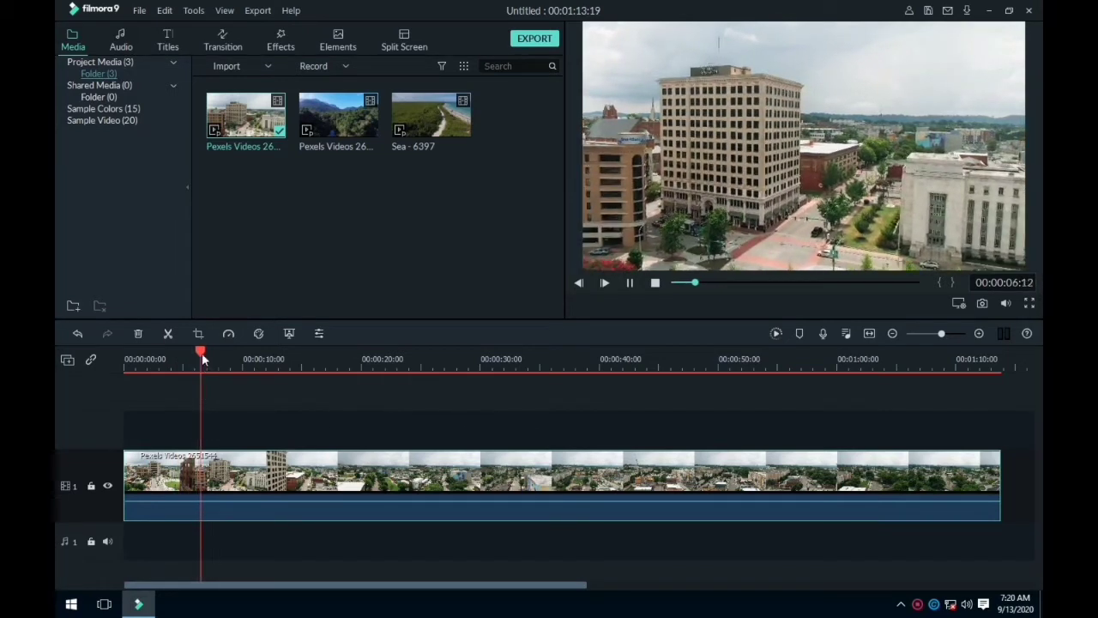
pyautogui.moveTo(200, 353); pyautogui.dragTo(143, 356)
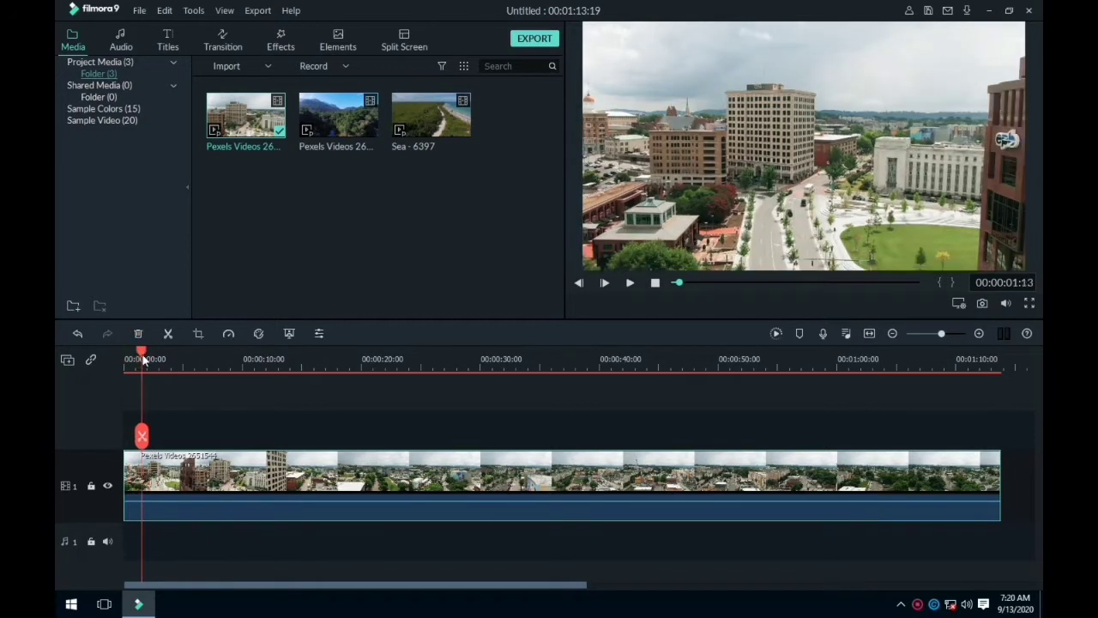
pyautogui.click(142, 435)
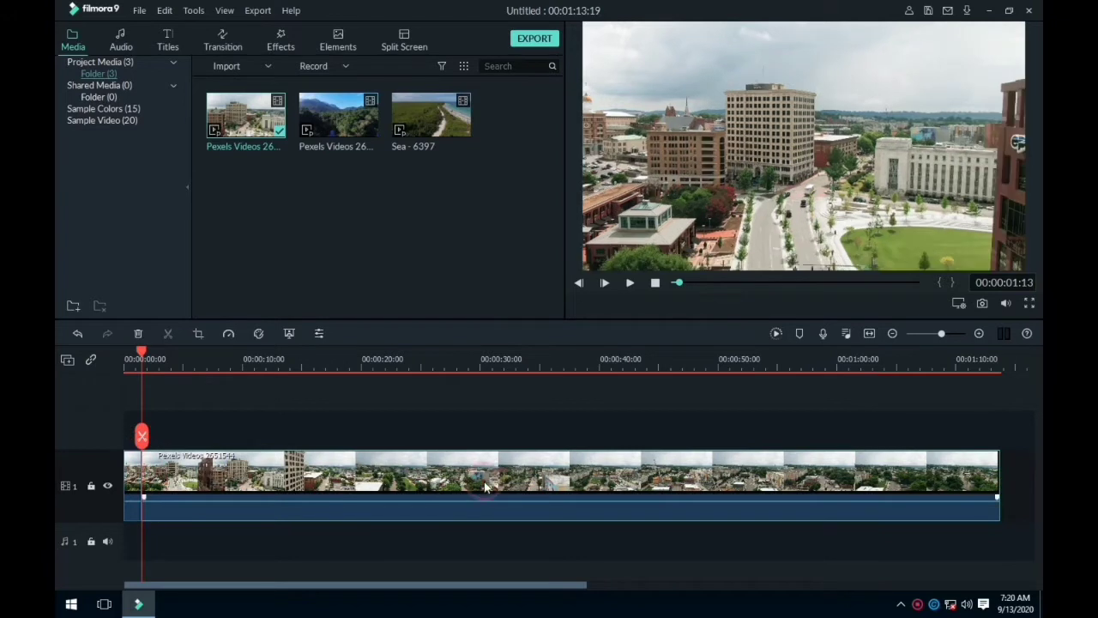
# Step: Speed up the second part of the split city clip to the Fast 8x preset
pyautogui.click(227, 333)
pyautogui.moveTo(242, 388)
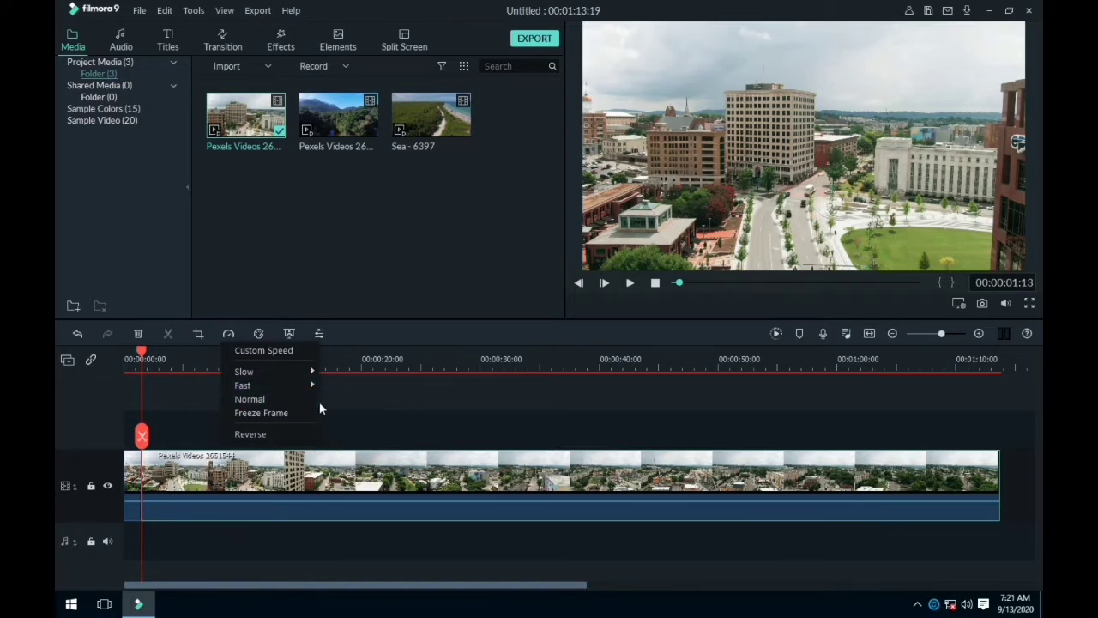
pyautogui.click(348, 415)
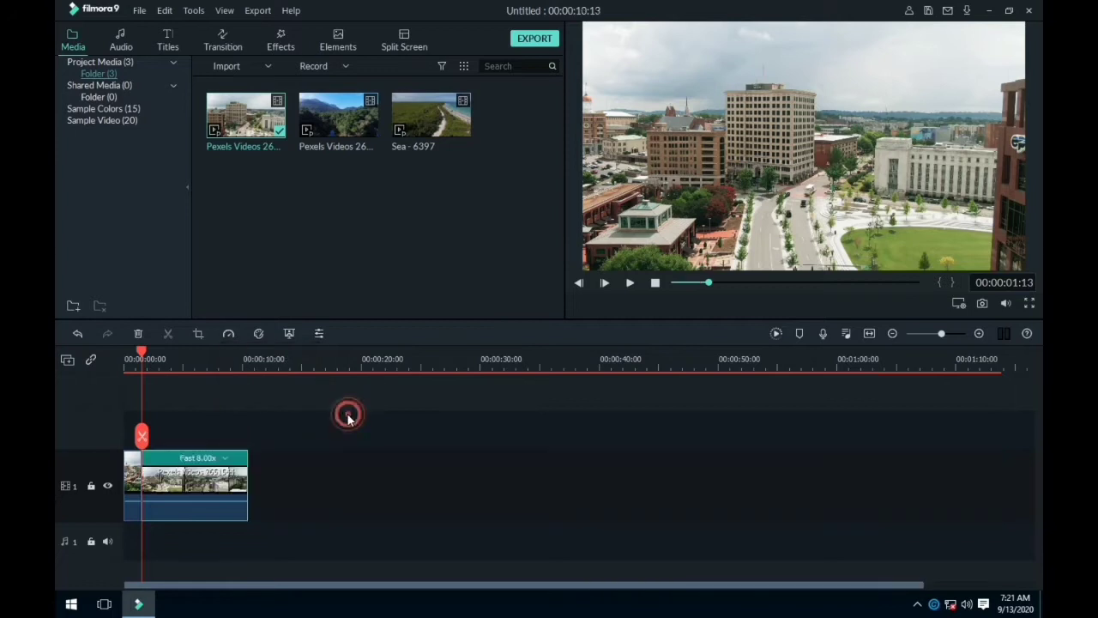
# Step: Set the custom speed of the city clip's second part to 10
pyautogui.rightClick(221, 469)
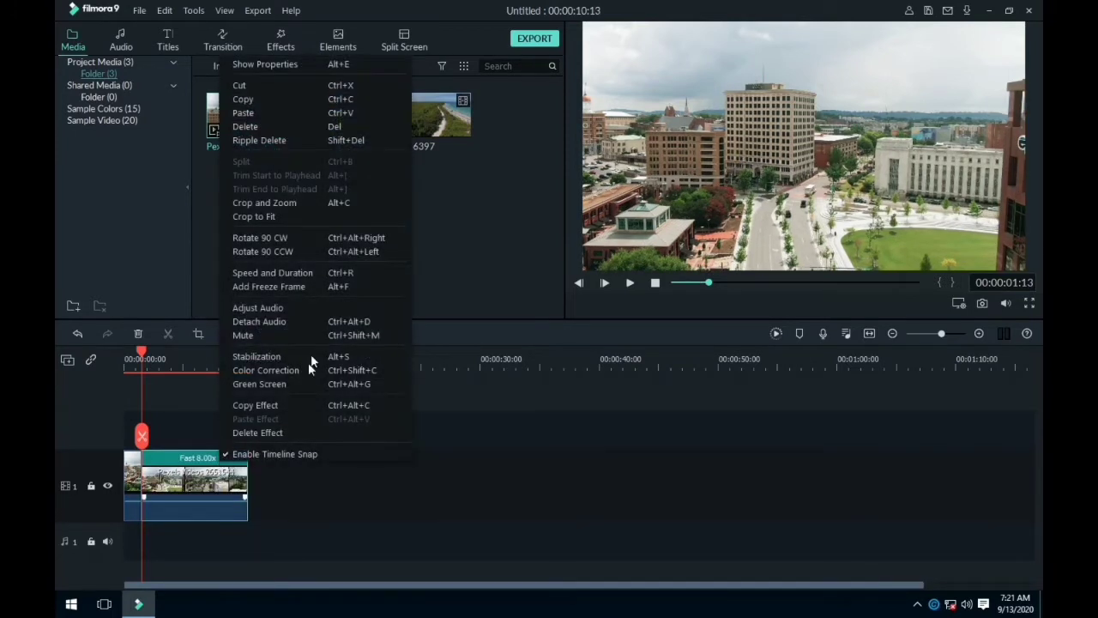
pyautogui.click(263, 273)
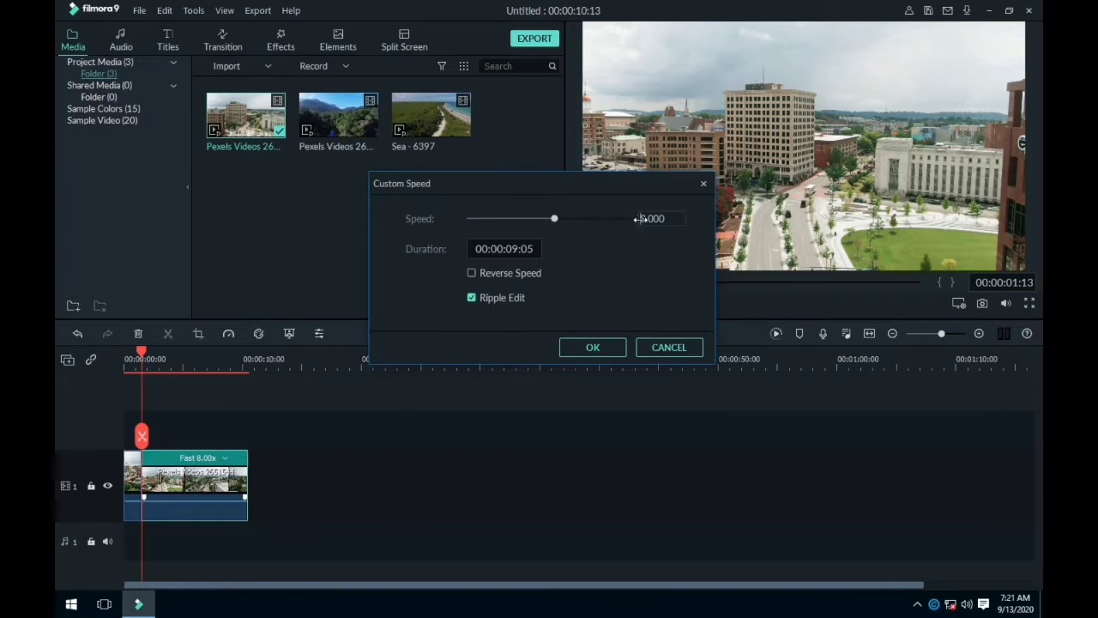
pyautogui.doubleClick(641, 218)
pyautogui.click(654, 219)
pyautogui.press('BackSpace')
pyautogui.press('BackSpace')
pyautogui.write('10')
pyautogui.click(592, 347)
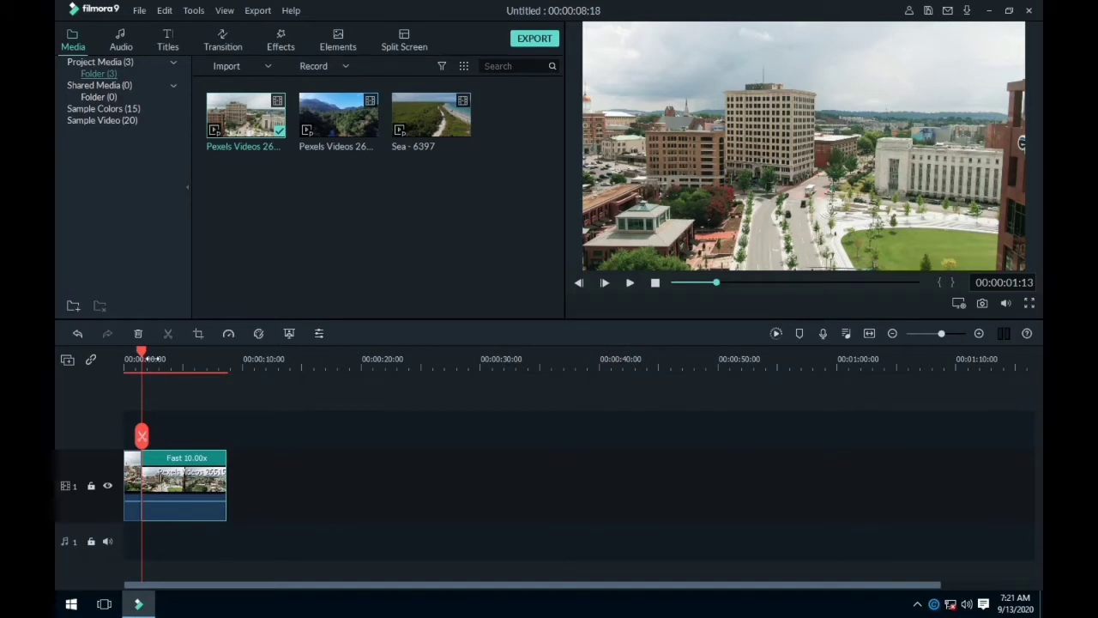
# Step: Copy the 10x city segment and paste the duplicate directly after it on video track 1
pyautogui.moveTo(148, 359); pyautogui.dragTo(228, 372)
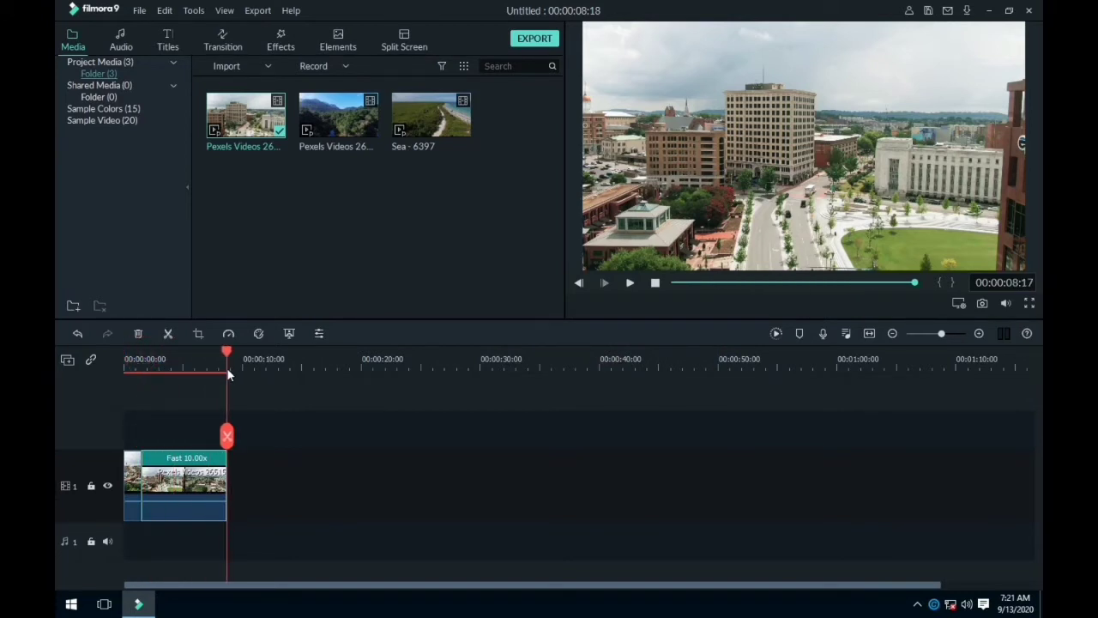
pyautogui.rightClick(204, 474)
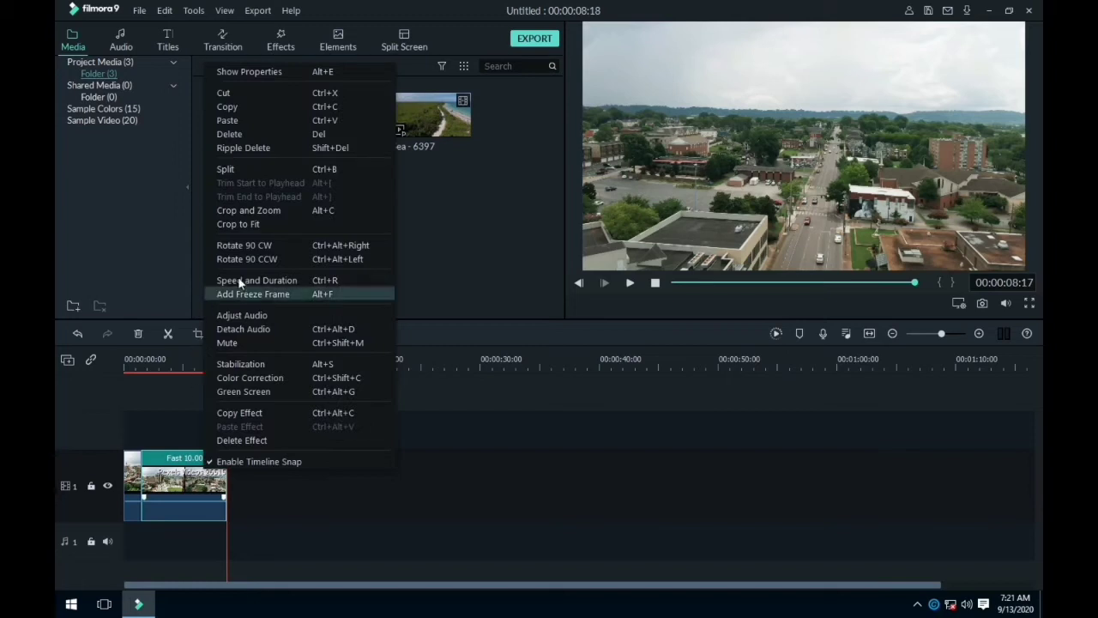
pyautogui.click(226, 107)
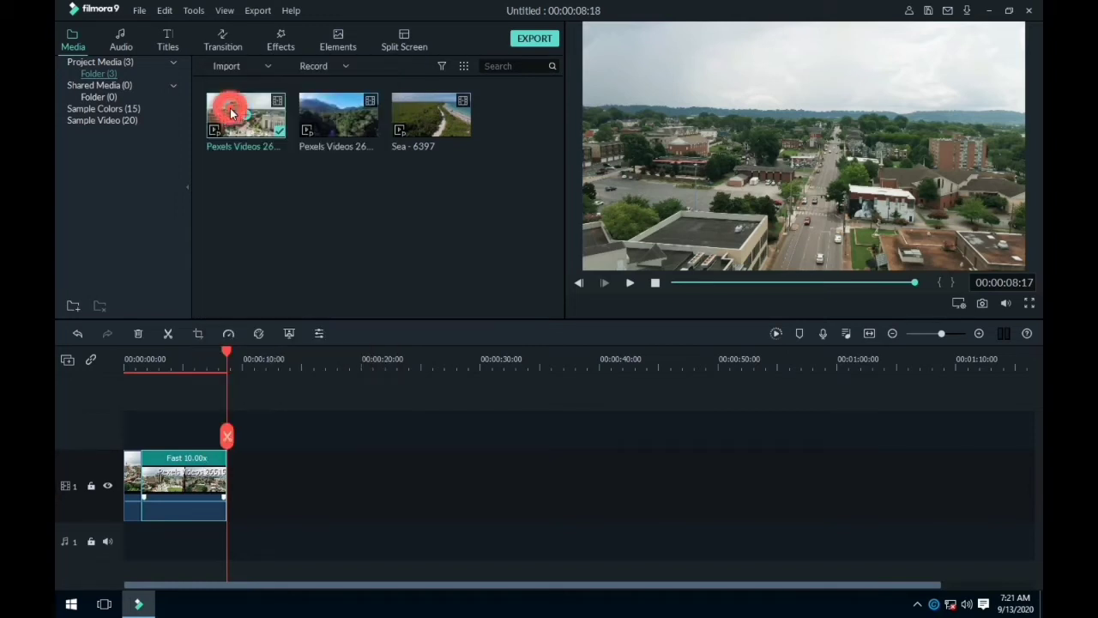
pyautogui.rightClick(242, 466)
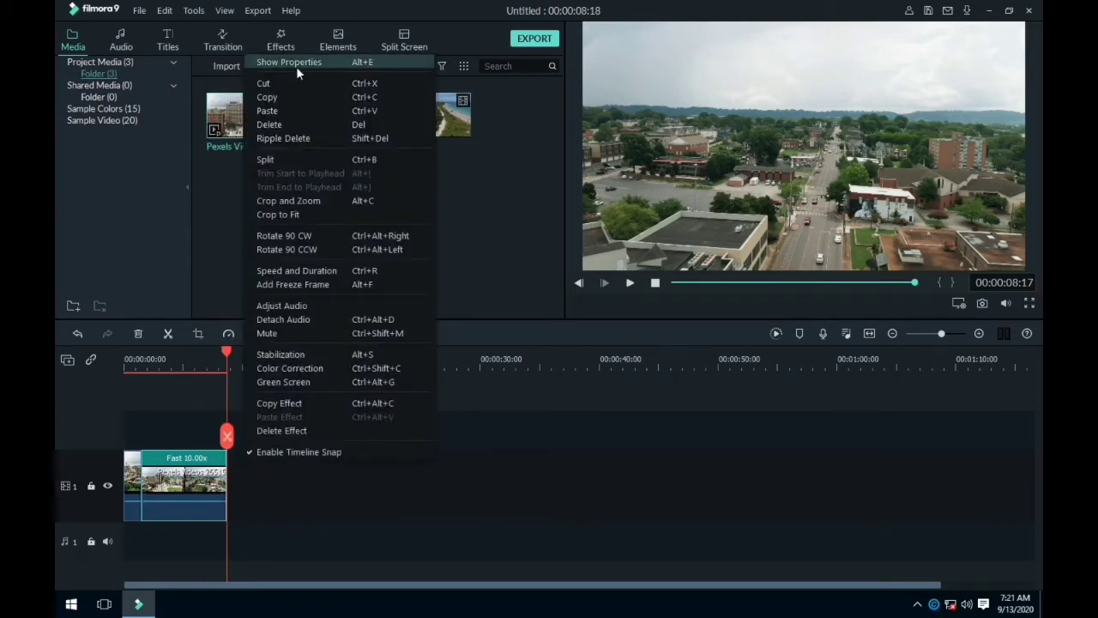
pyautogui.click(284, 113)
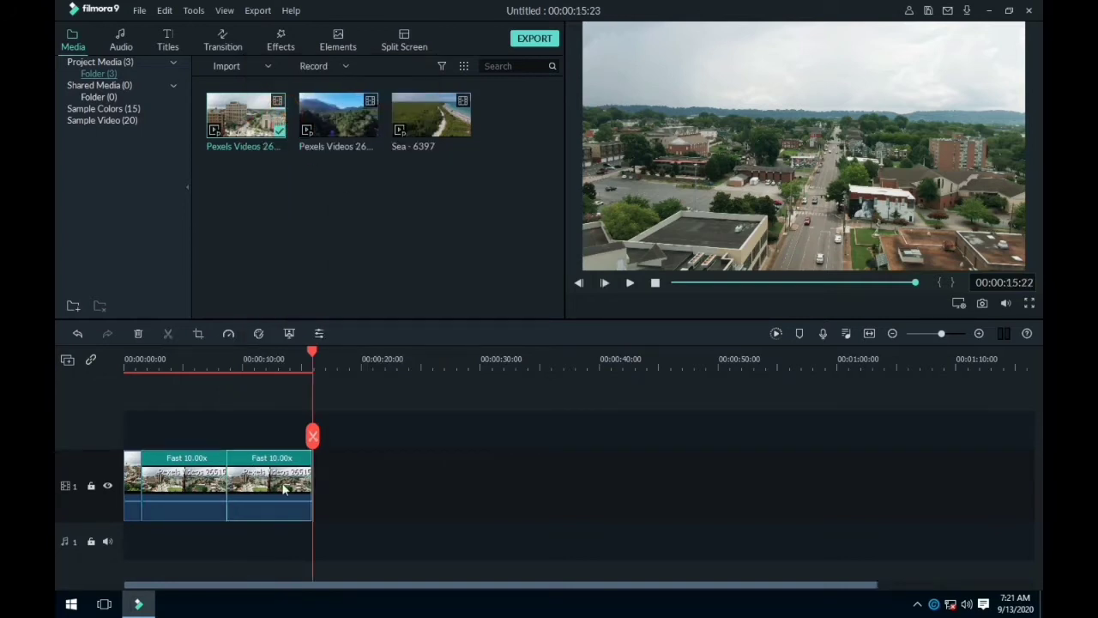
# Step: Enable Reverse Speed for the pasted 10x city segment
pyautogui.rightClick(304, 466)
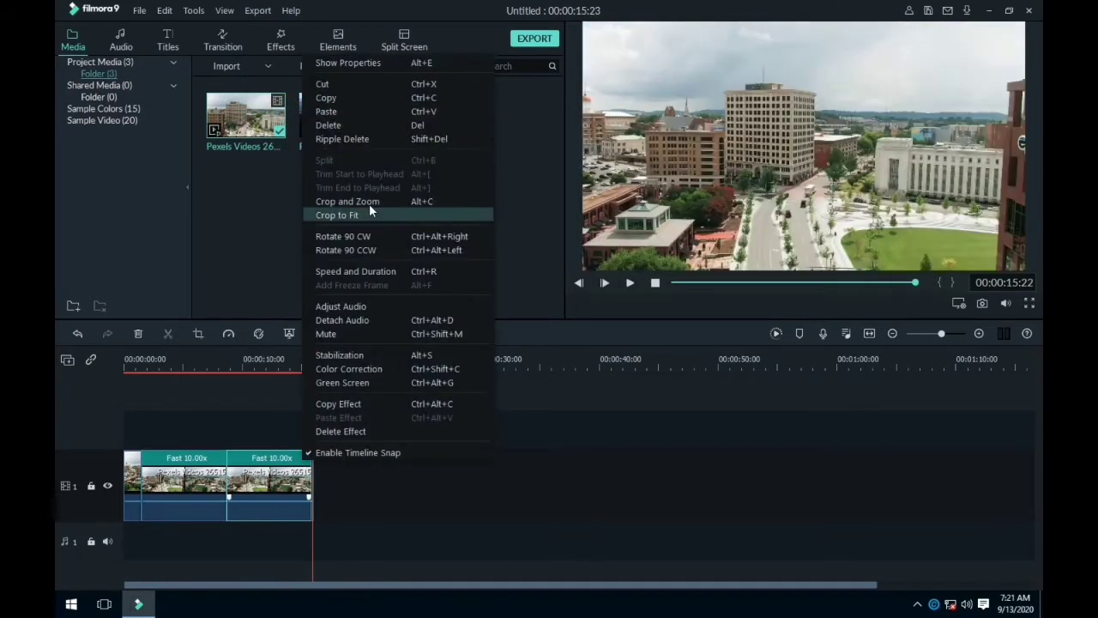
pyautogui.click(356, 272)
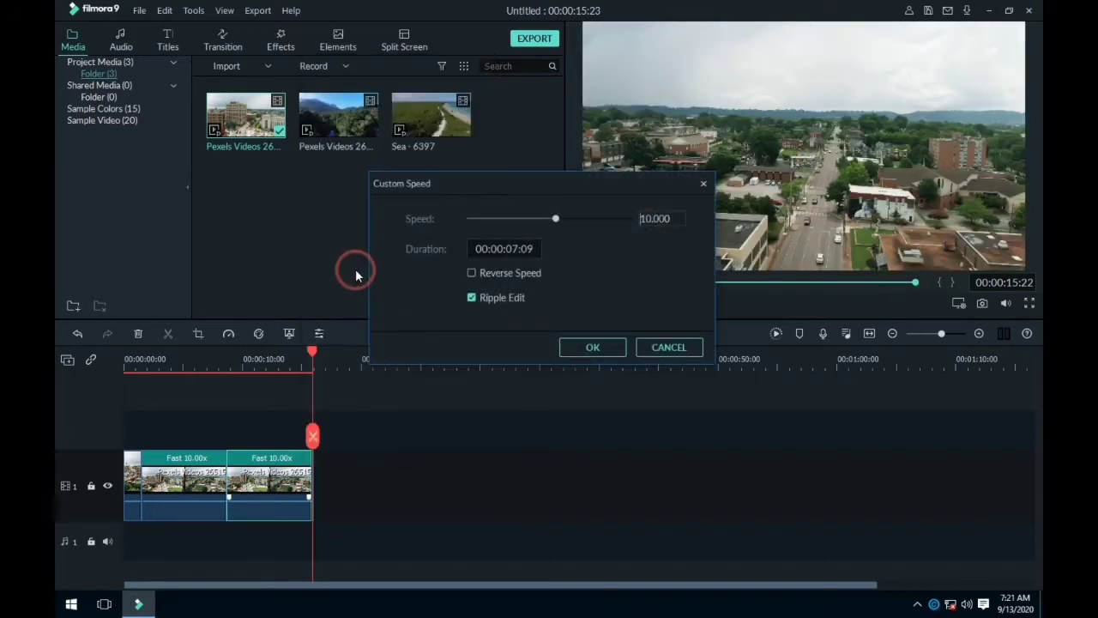
pyautogui.click(473, 273)
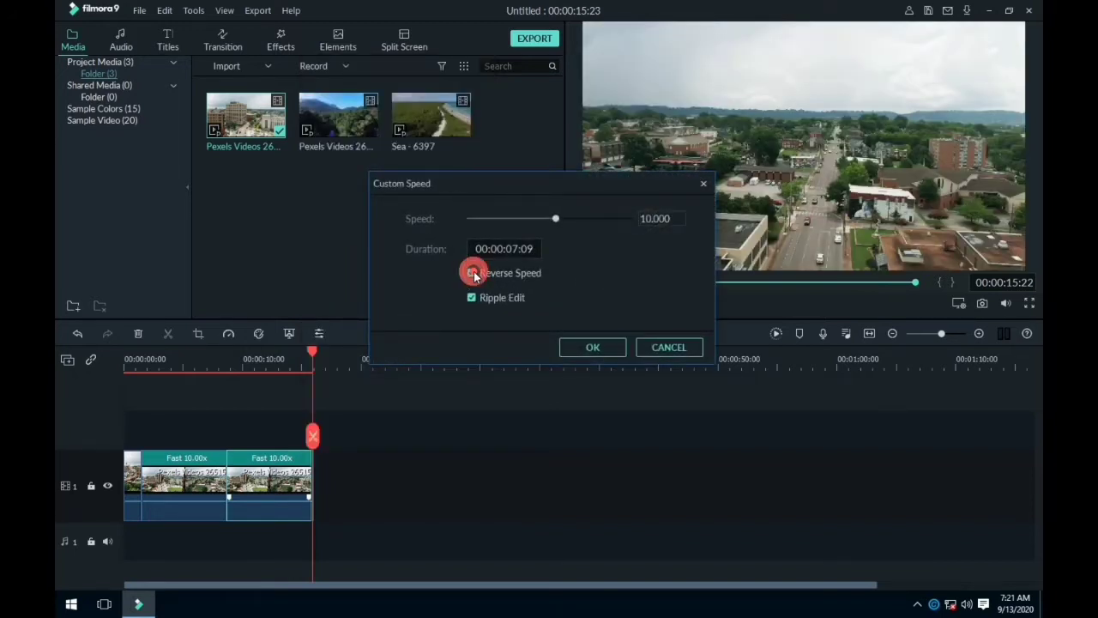
pyautogui.click(592, 347)
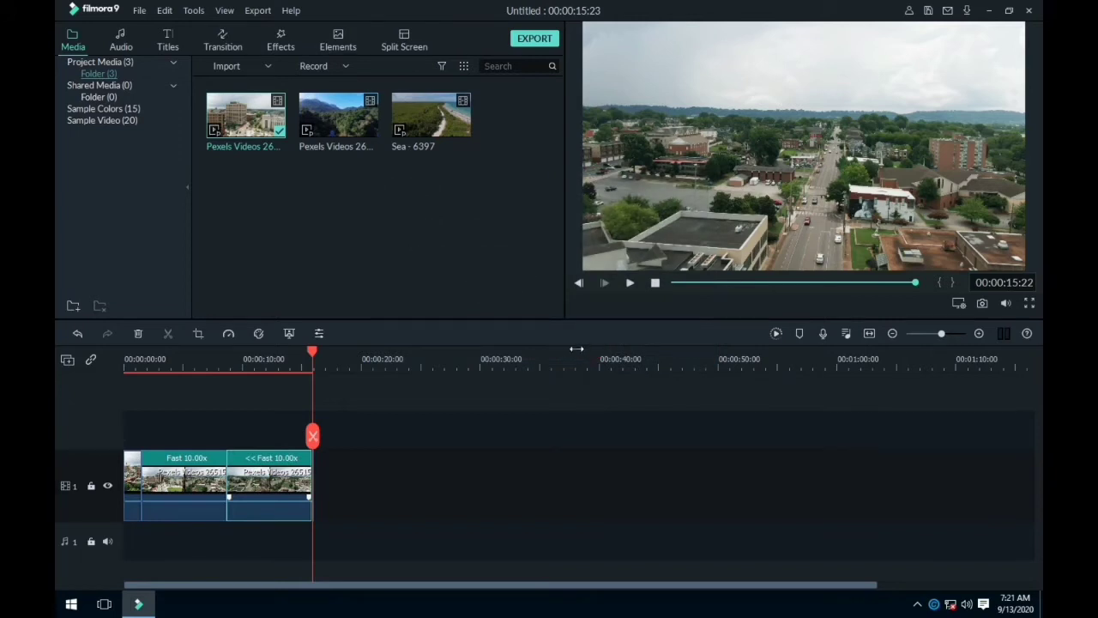
# Step: Add Pexels Videos 2655829 after the reversed city segment on video track 1 and split it at 00:00:17:03
pyautogui.click(361, 225)
pyautogui.moveTo(353, 130); pyautogui.dragTo(318, 494)
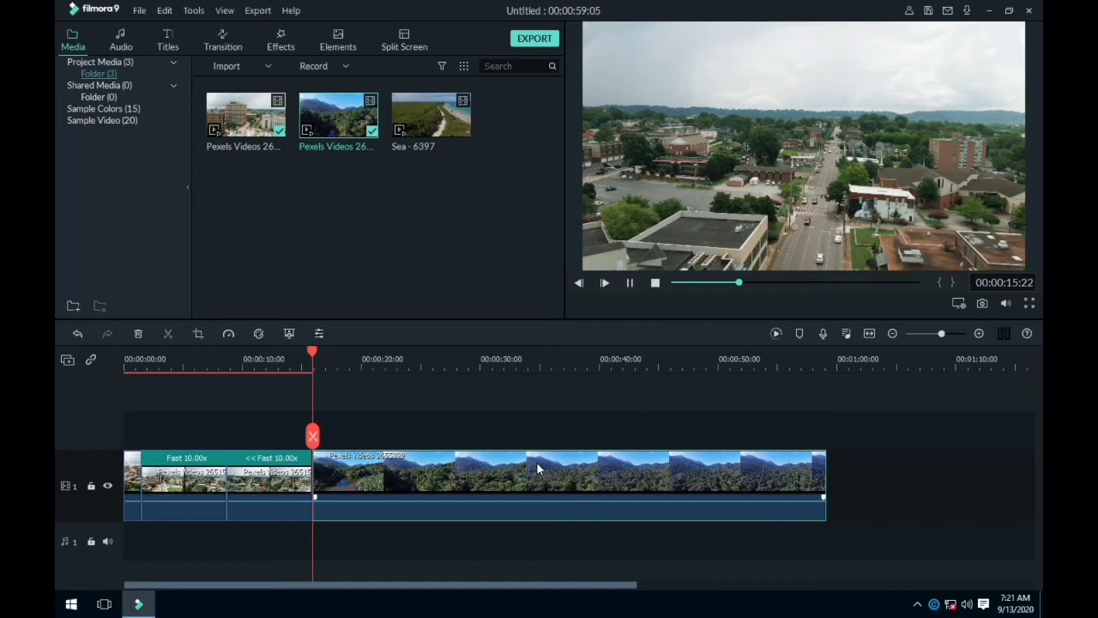
pyautogui.press('space')
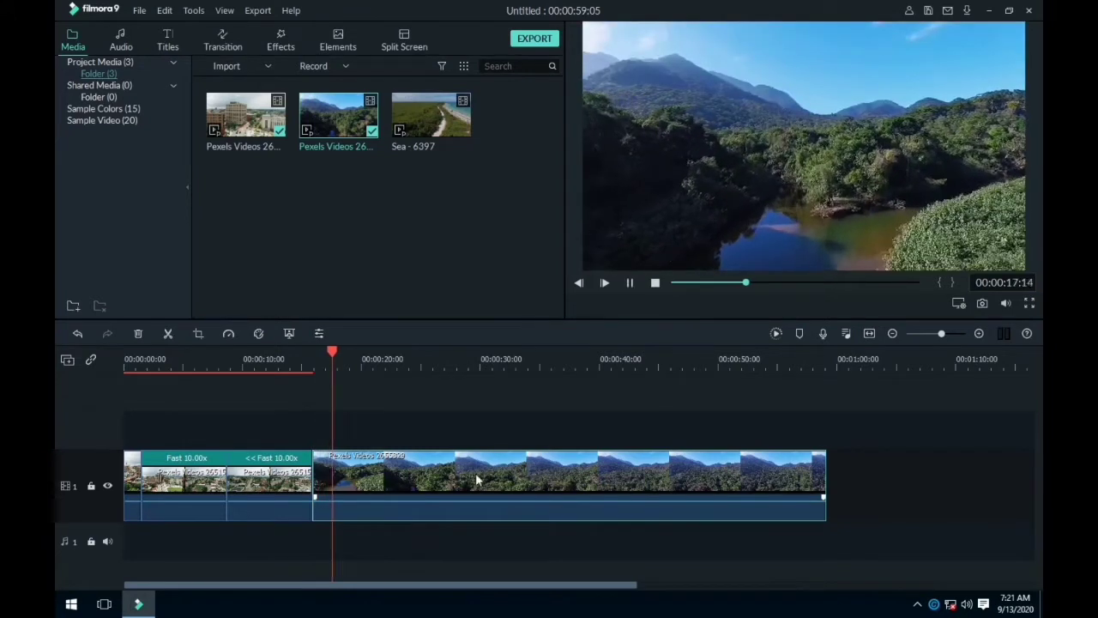
pyautogui.moveTo(335, 353); pyautogui.dragTo(328, 351)
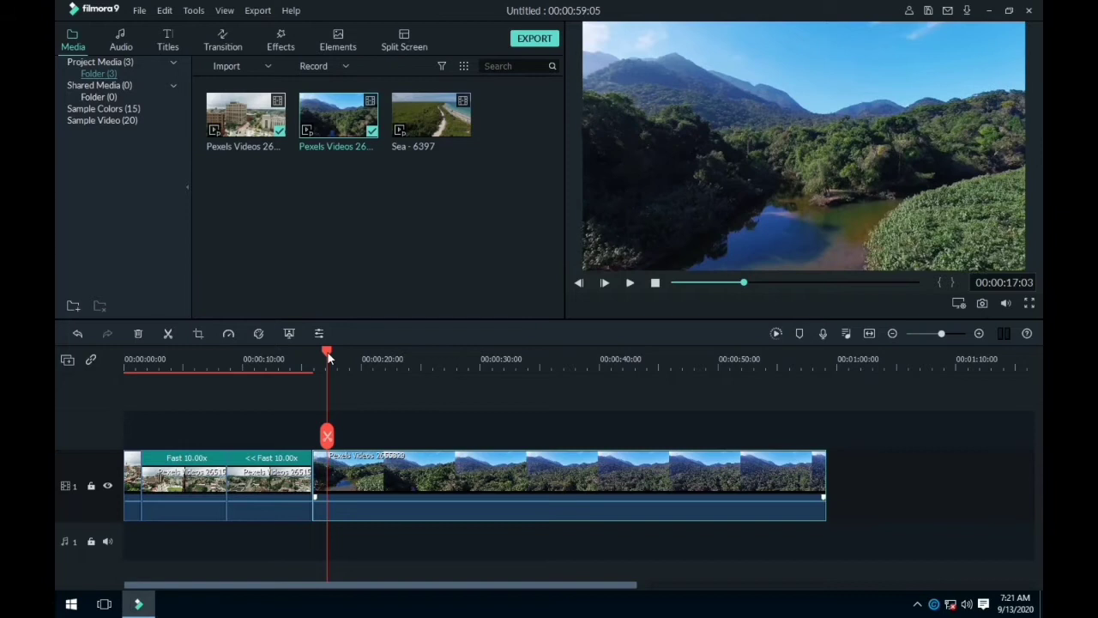
pyautogui.click(326, 436)
# Step: Speed up the second part of the split mountain clip to the Fast 8x preset
pyautogui.click(534, 470)
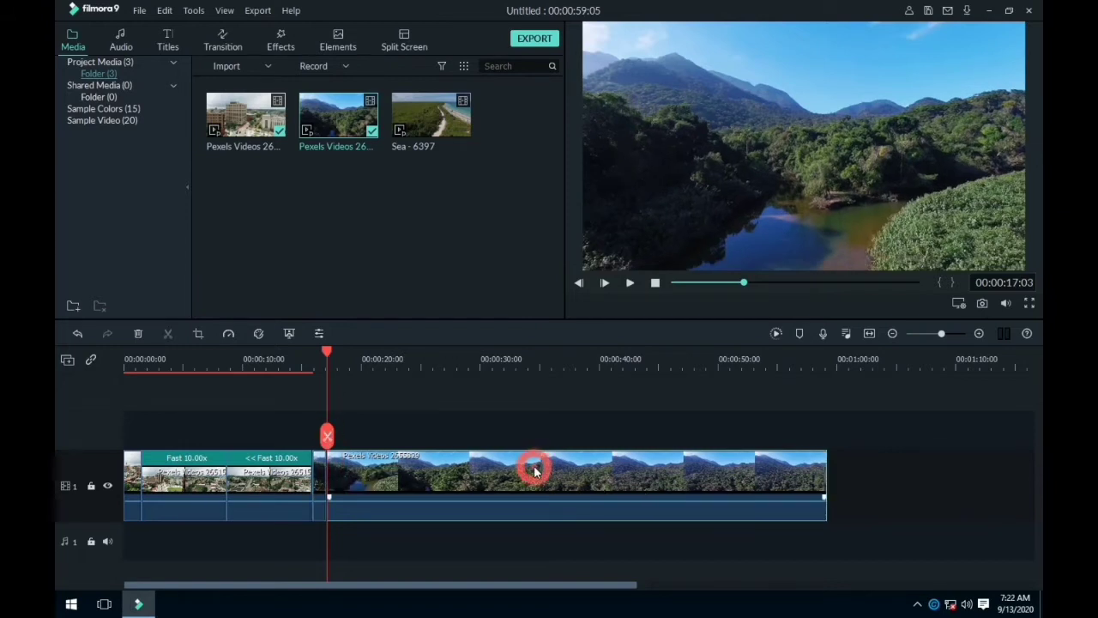
pyautogui.click(229, 334)
pyautogui.moveTo(268, 384)
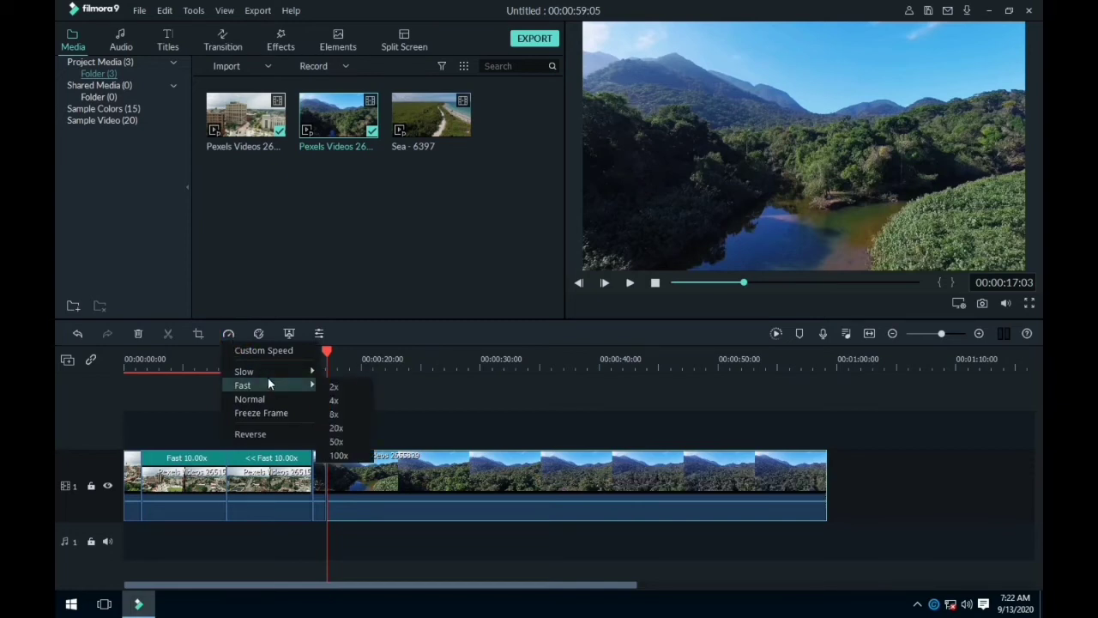
pyautogui.click(344, 413)
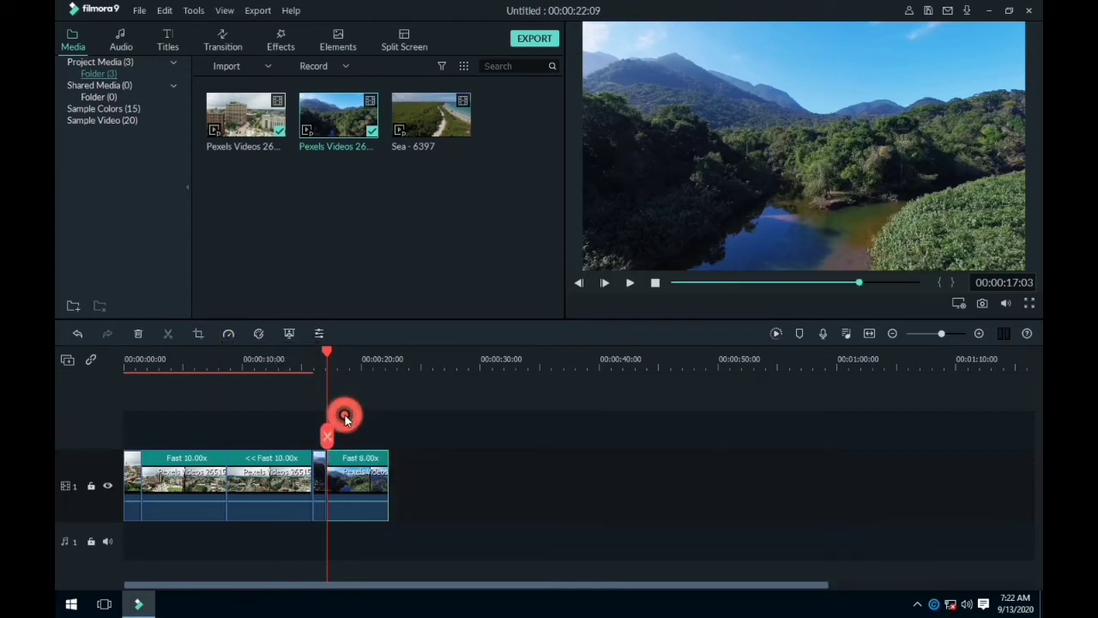
# Step: Copy the 8x mountain segment and paste the duplicate directly after it at 00:00:22:08
pyautogui.rightClick(376, 477)
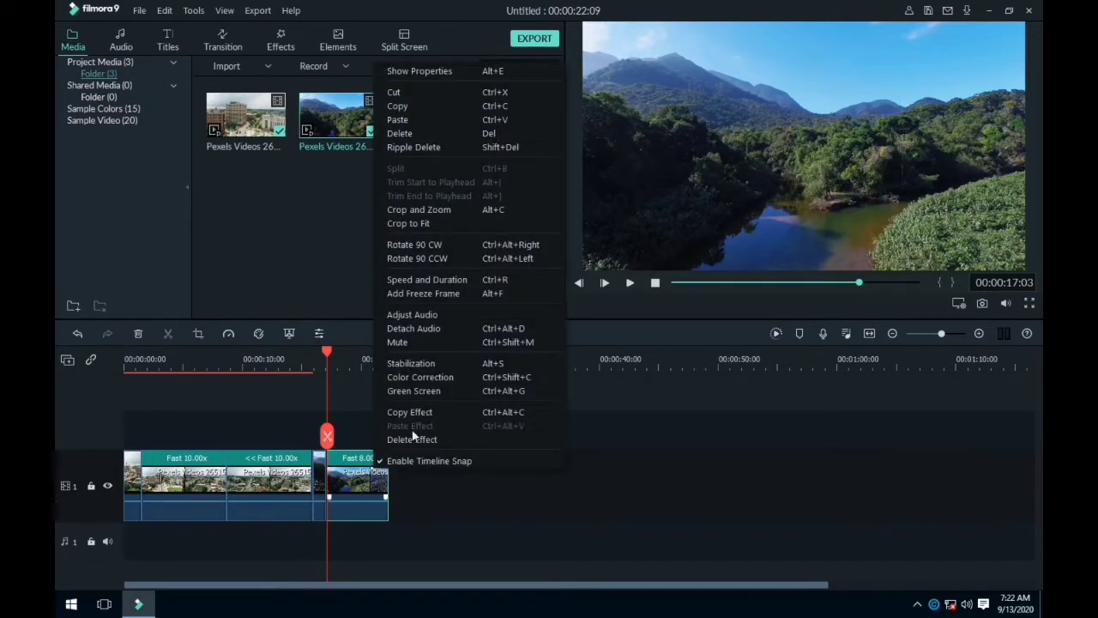
pyautogui.click(412, 102)
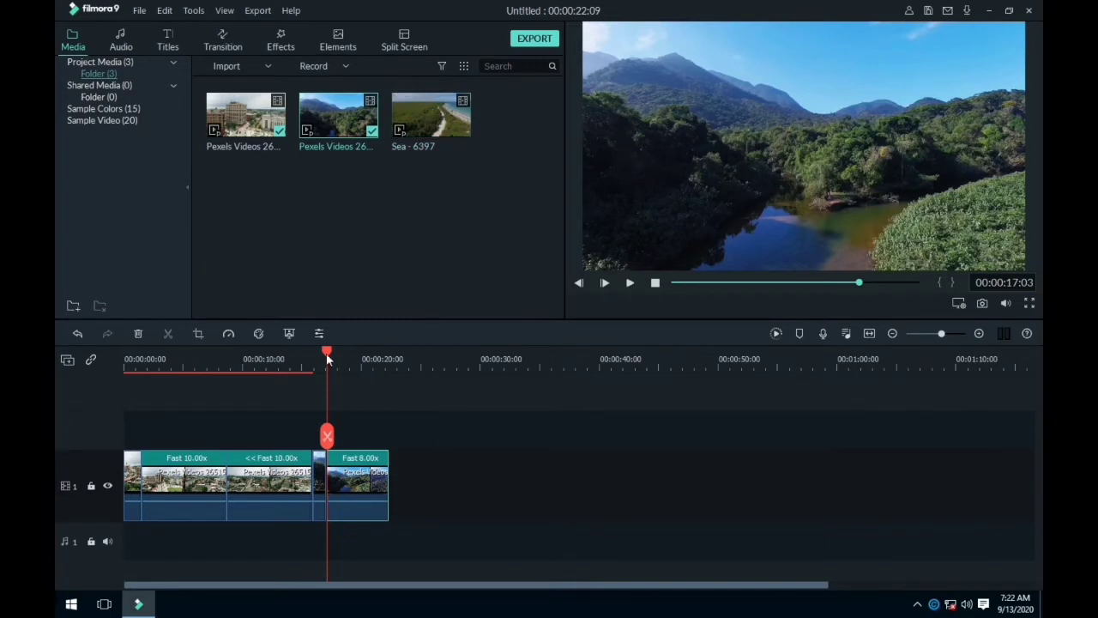
pyautogui.moveTo(326, 353); pyautogui.dragTo(388, 378)
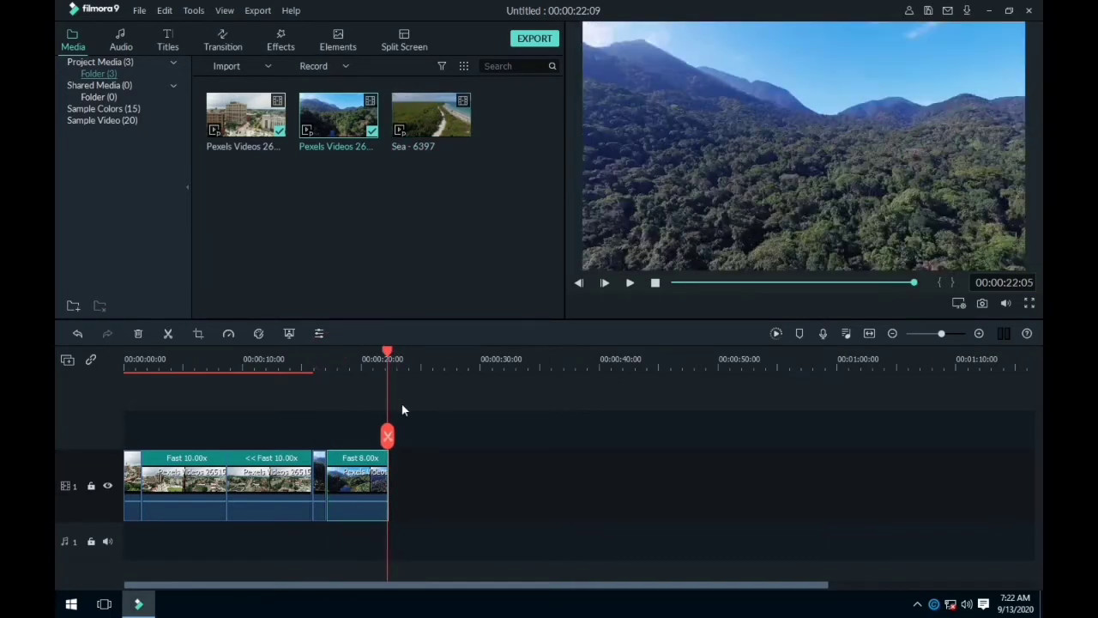
pyautogui.rightClick(396, 444)
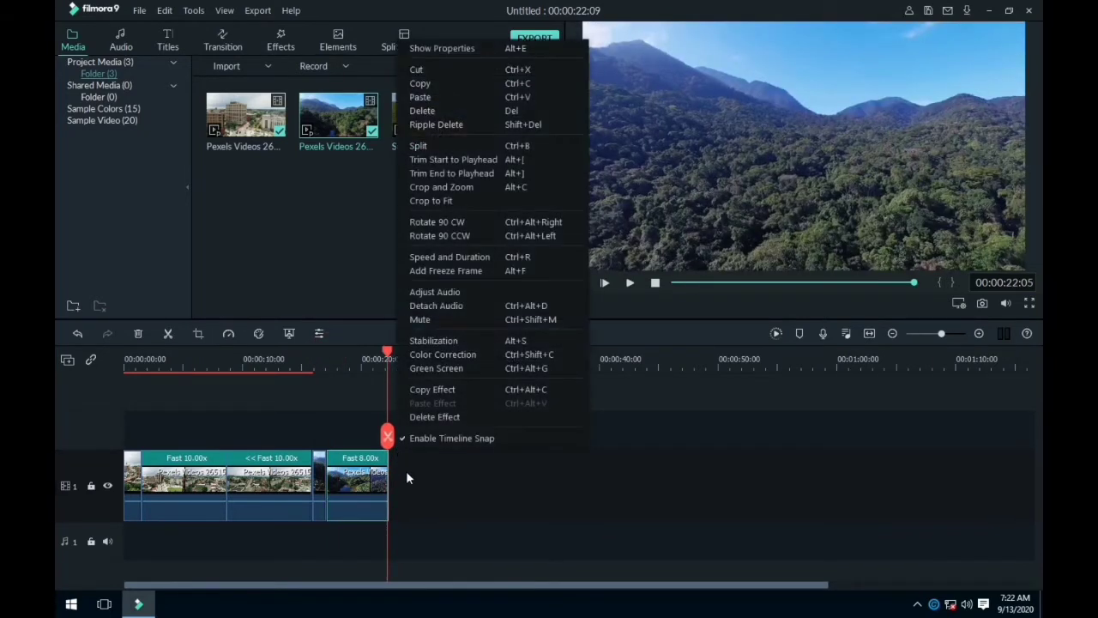
pyautogui.click(386, 359)
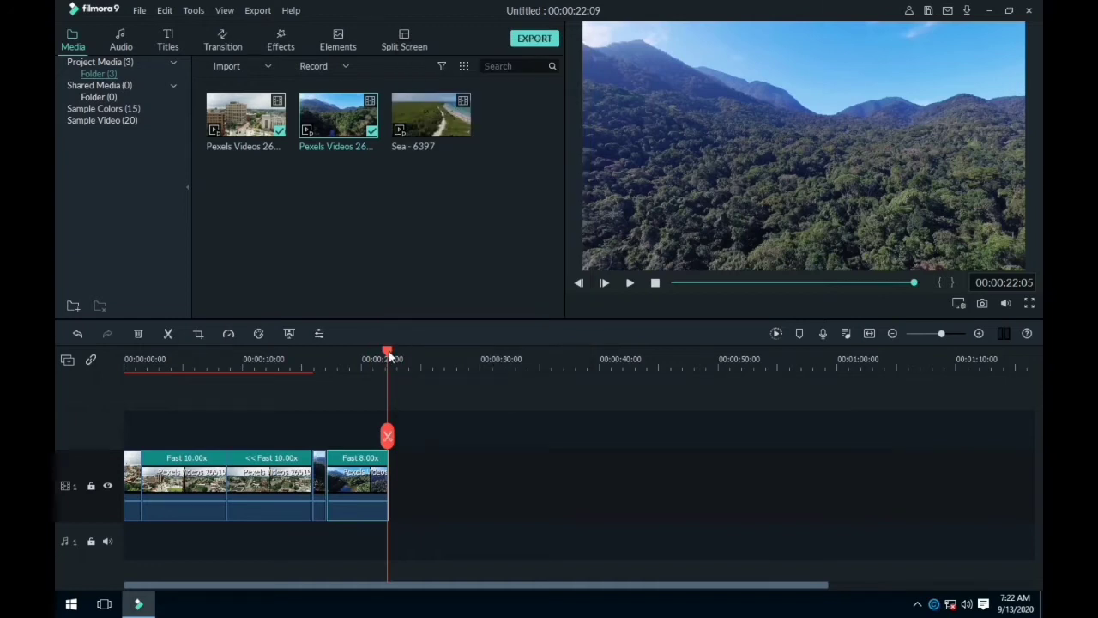
pyautogui.click(391, 354)
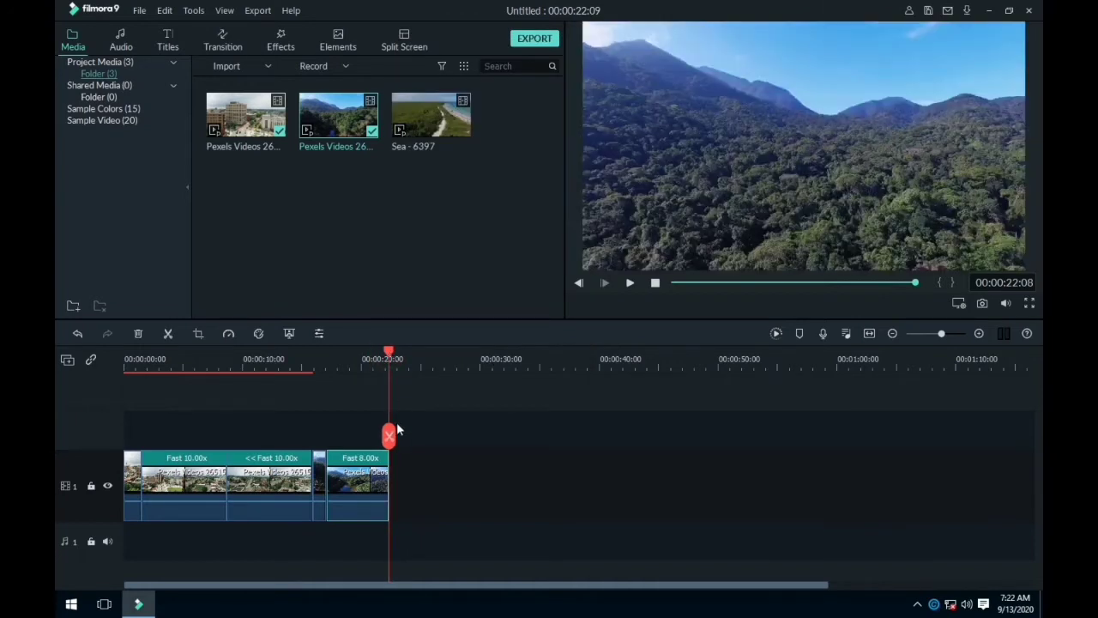
pyautogui.rightClick(410, 484)
pyautogui.click(462, 123)
pyautogui.hotkey('ctrl', 'v')
# Step: Enable Reverse Speed for the pasted 8x mountain segment
pyautogui.rightClick(431, 461)
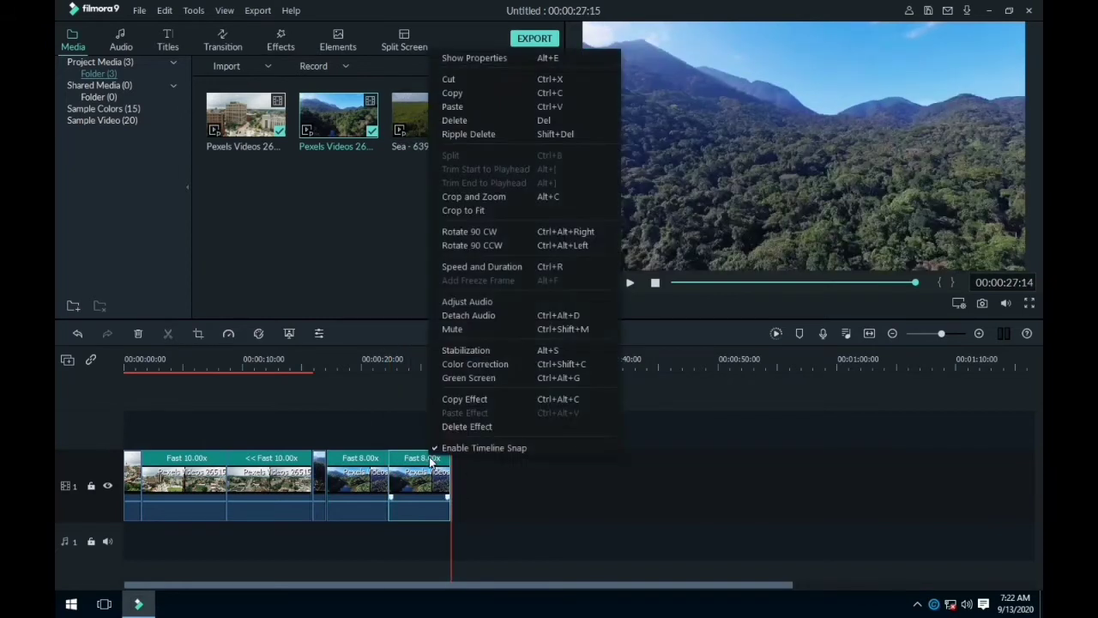
pyautogui.click(492, 267)
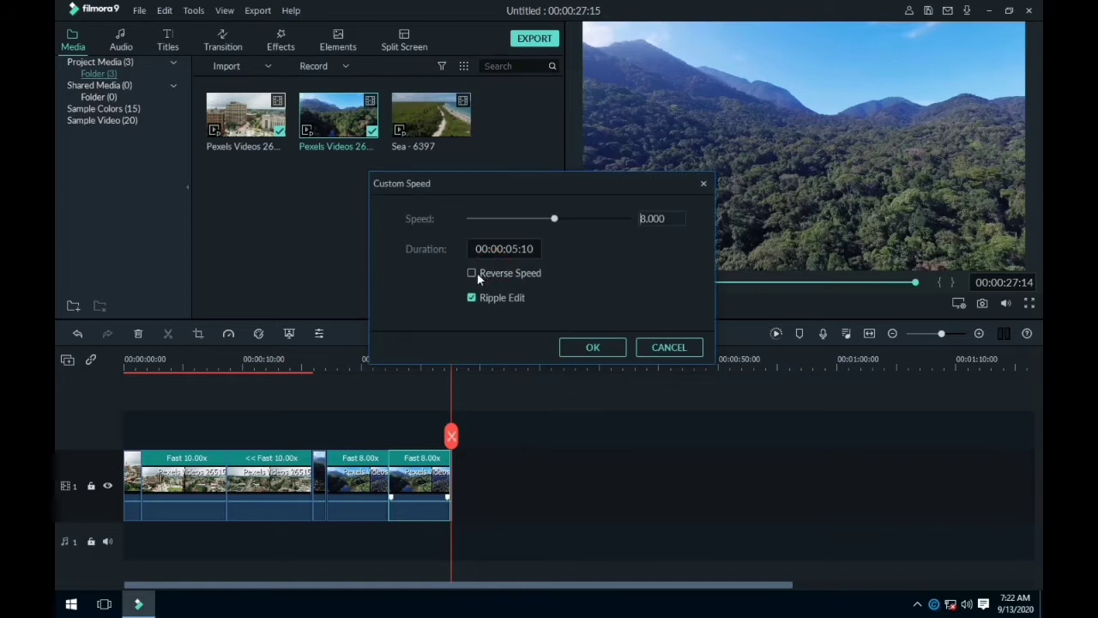
pyautogui.click(477, 272)
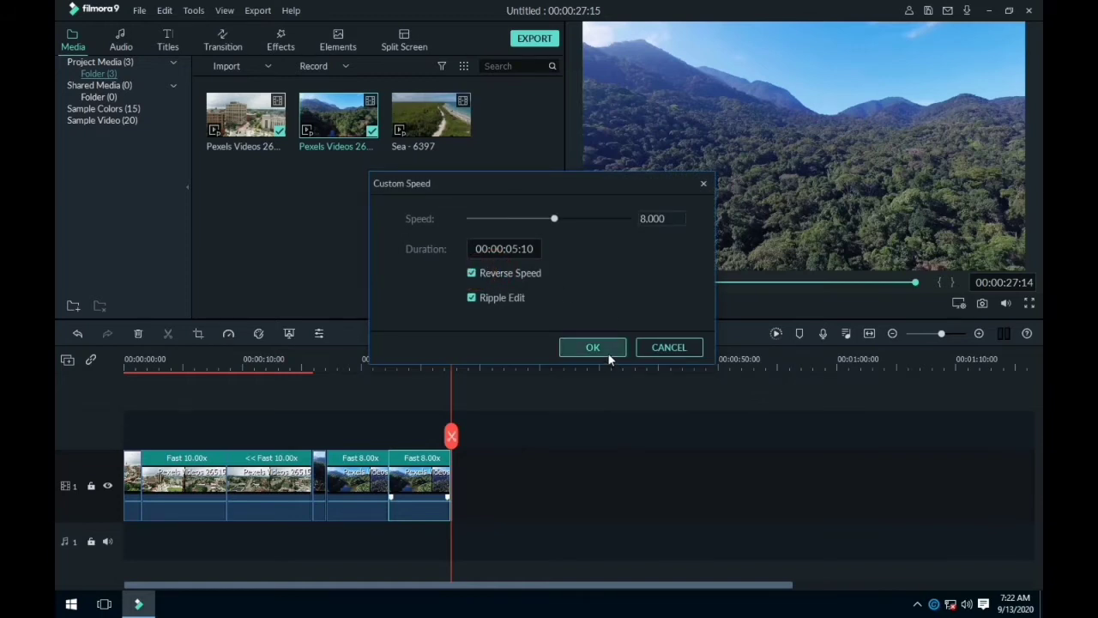
pyautogui.click(610, 348)
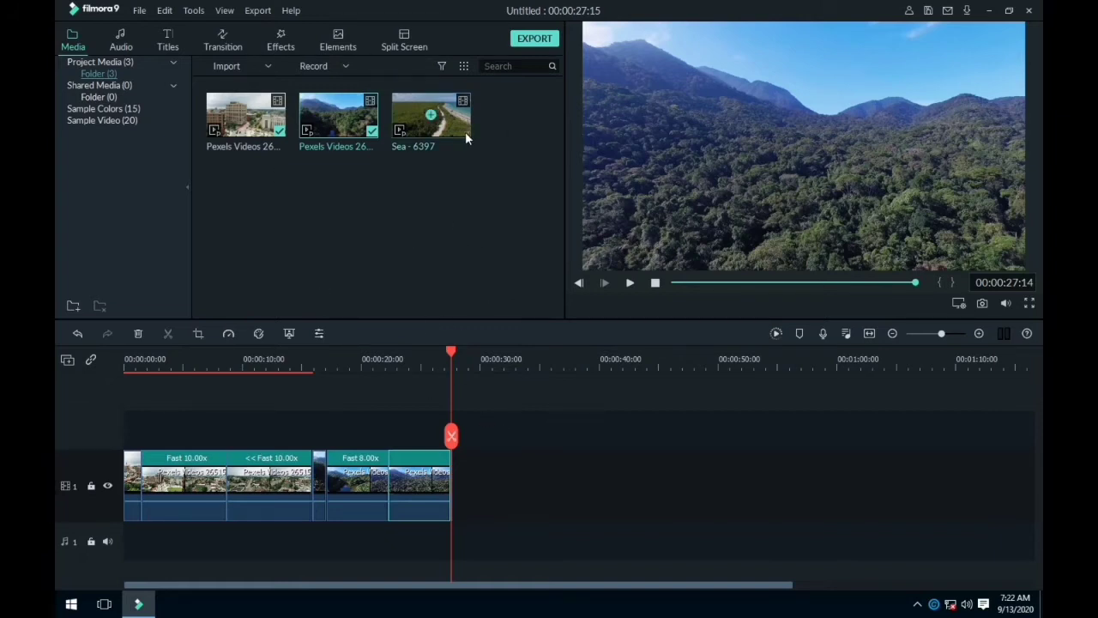
# Step: Add Sea - 6397 after the reversed mountain segment on video track 1 and split it at 00:00:28:09
pyautogui.moveTo(445, 128); pyautogui.dragTo(466, 486)
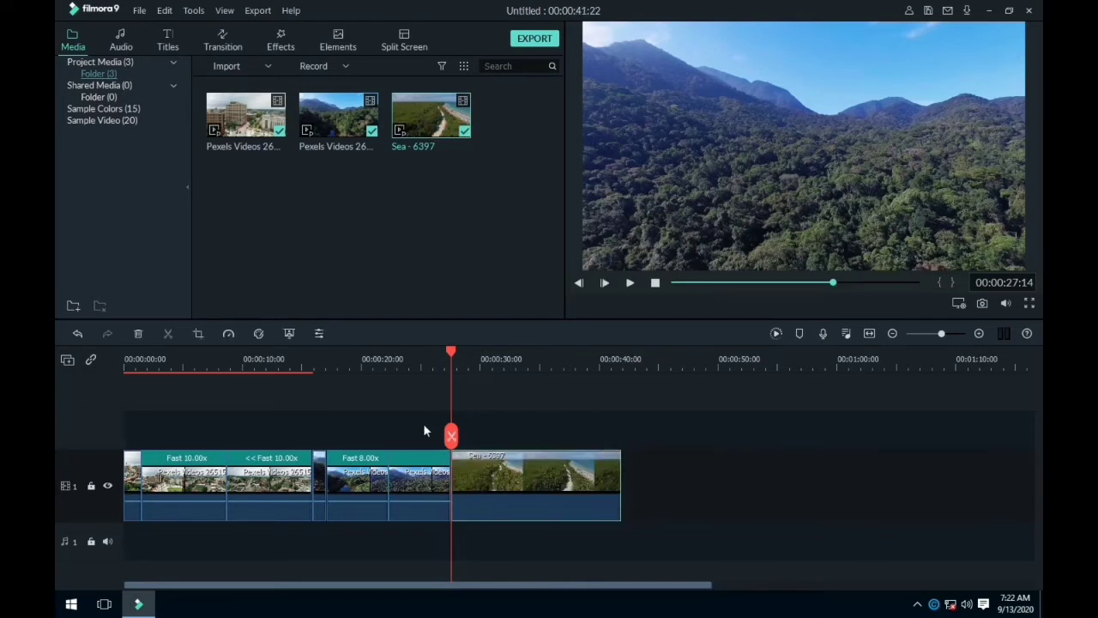
pyautogui.moveTo(452, 355); pyautogui.dragTo(462, 359)
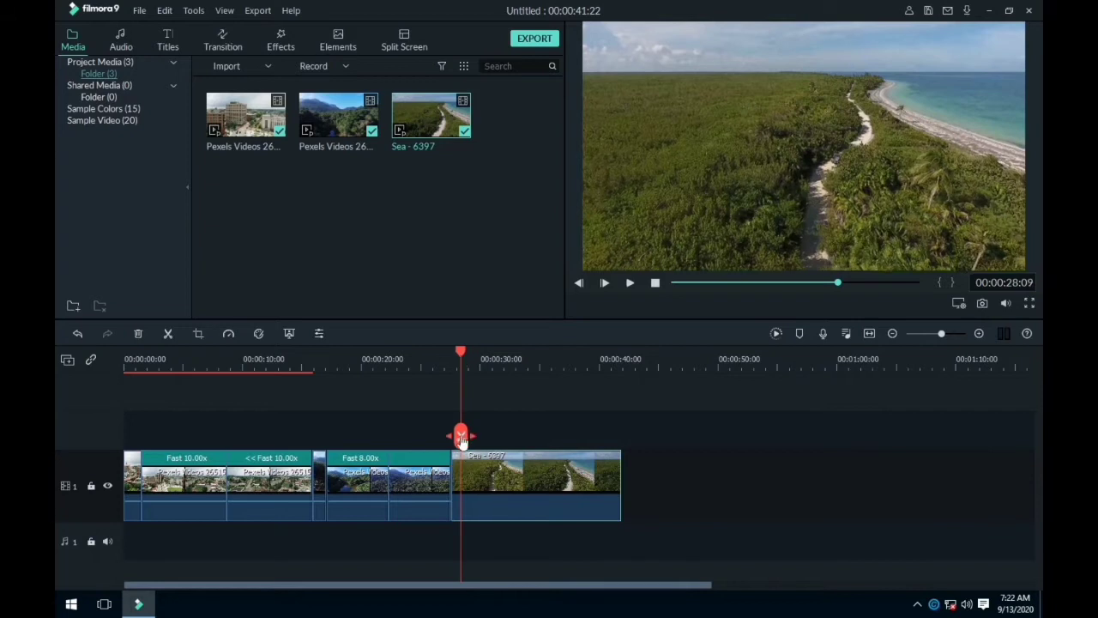
# Step: Set the second part of the split sea clip to a custom speed of 6 and reverse it
pyautogui.click(564, 484)
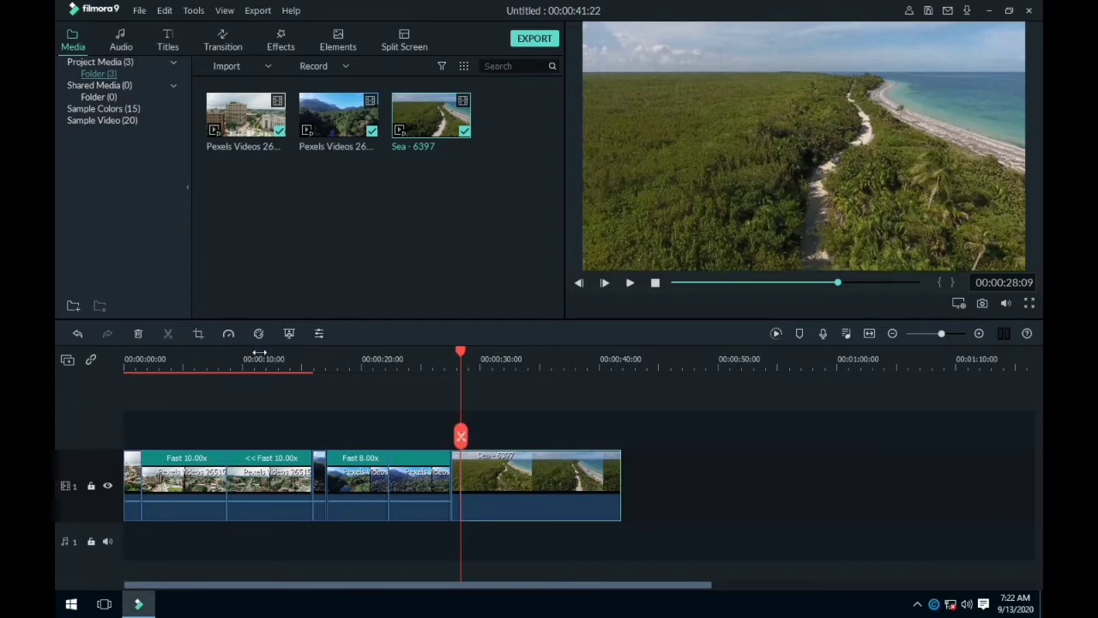
pyautogui.rightClick(562, 488)
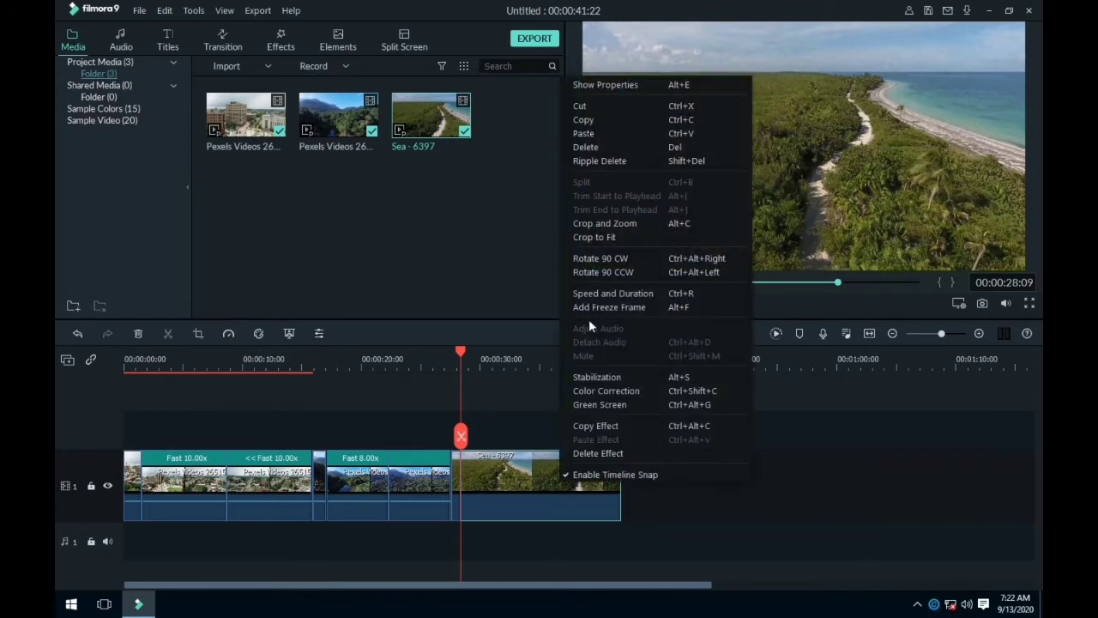
pyautogui.click(605, 293)
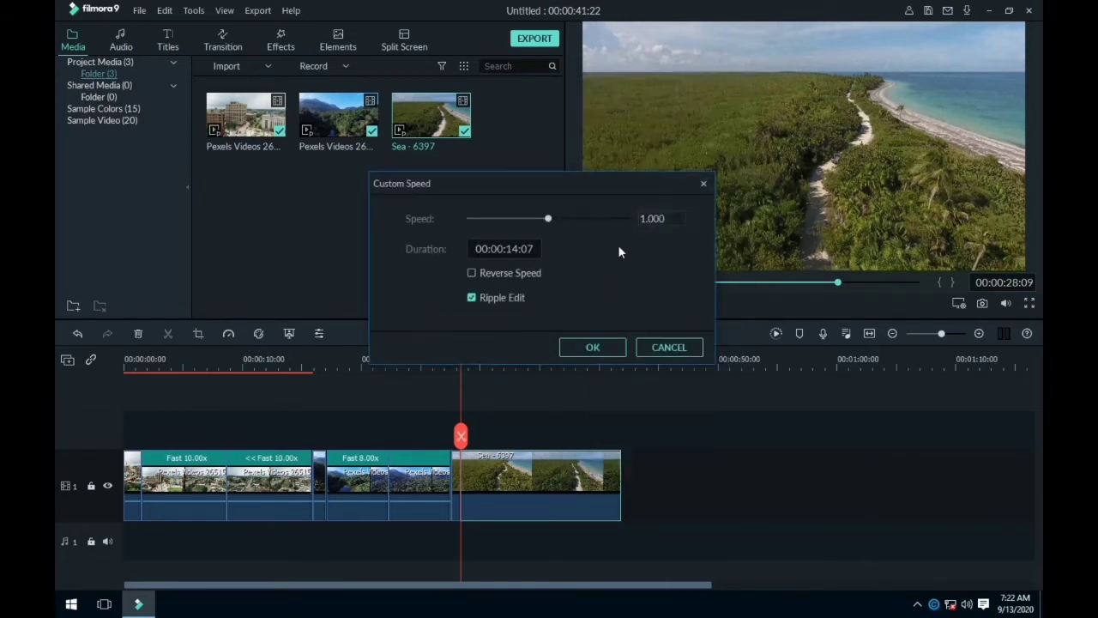
pyautogui.doubleClick(648, 220)
pyautogui.click(642, 219)
pyautogui.write('6')
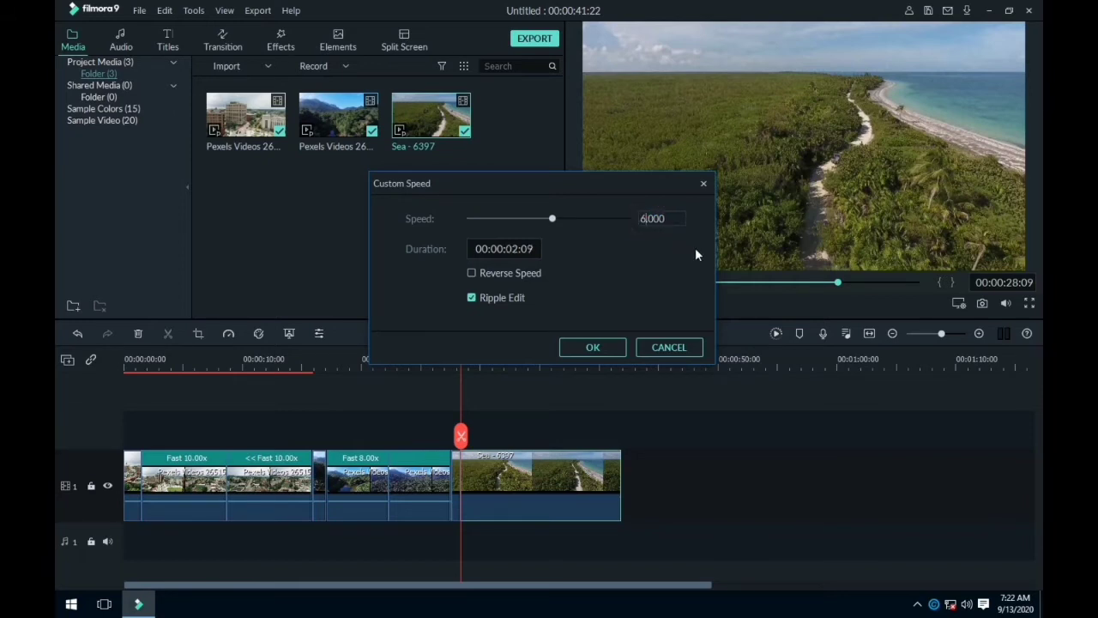
pyautogui.click(593, 347)
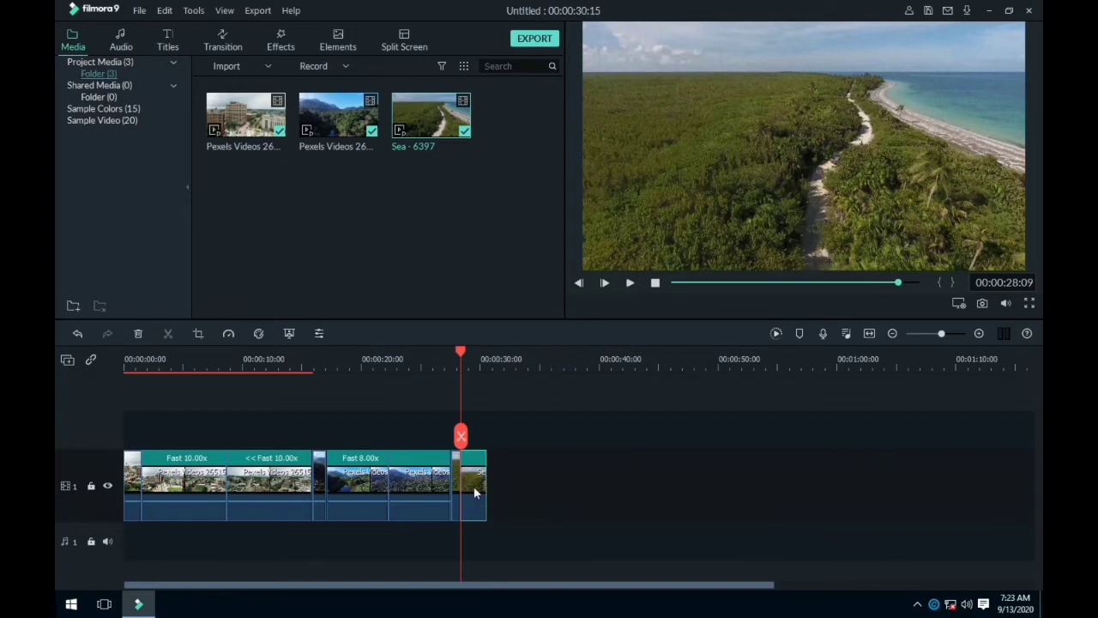
pyautogui.click(229, 334)
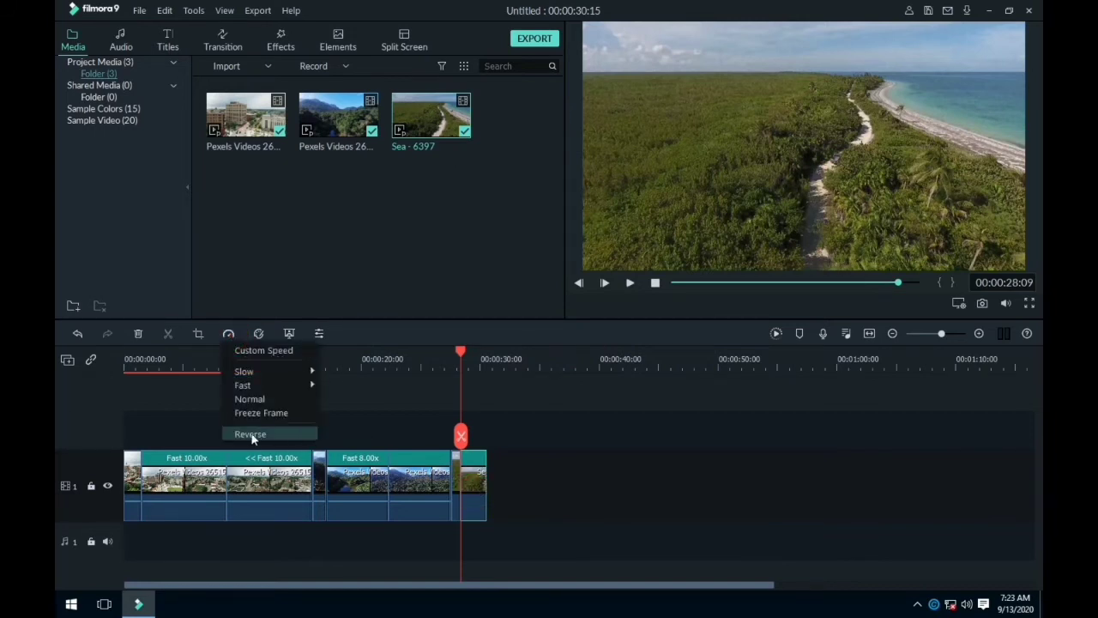
pyautogui.click(260, 436)
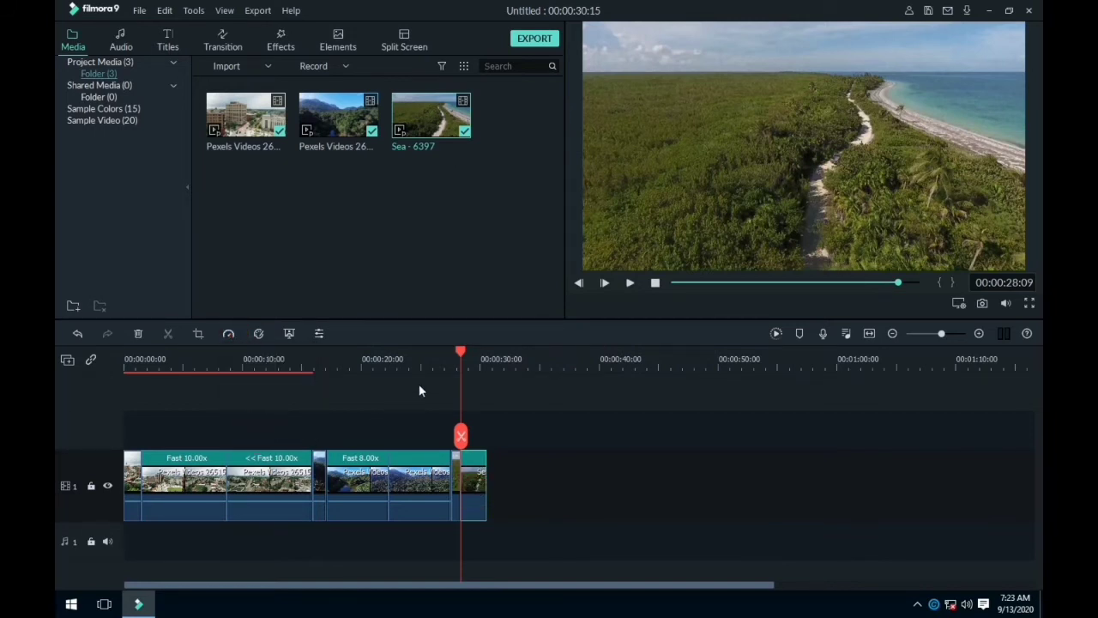
# Step: Play back the mountain section from 00:00:15:24, and return the playhead to the start of the timeline
pyautogui.moveTo(464, 351); pyautogui.dragTo(313, 379)
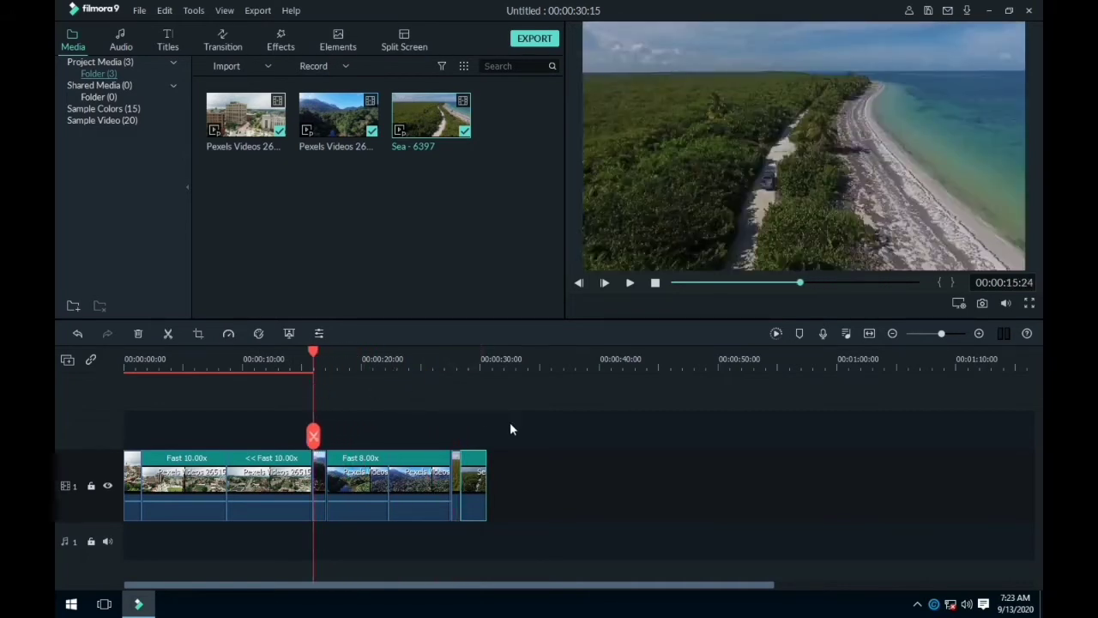
pyautogui.press('space')
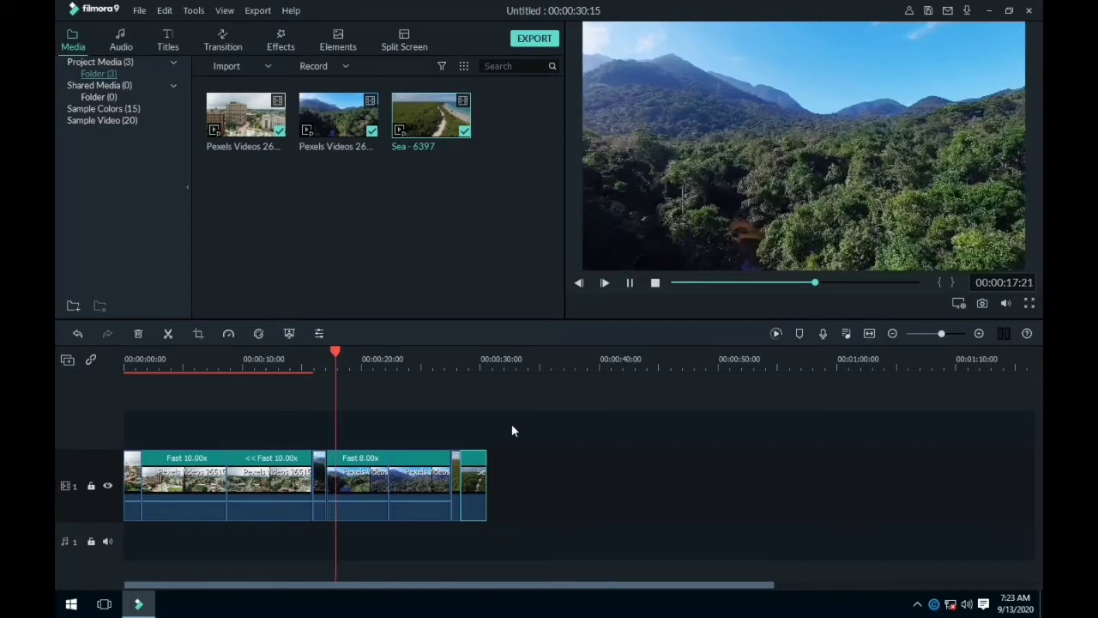
pyautogui.press('space')
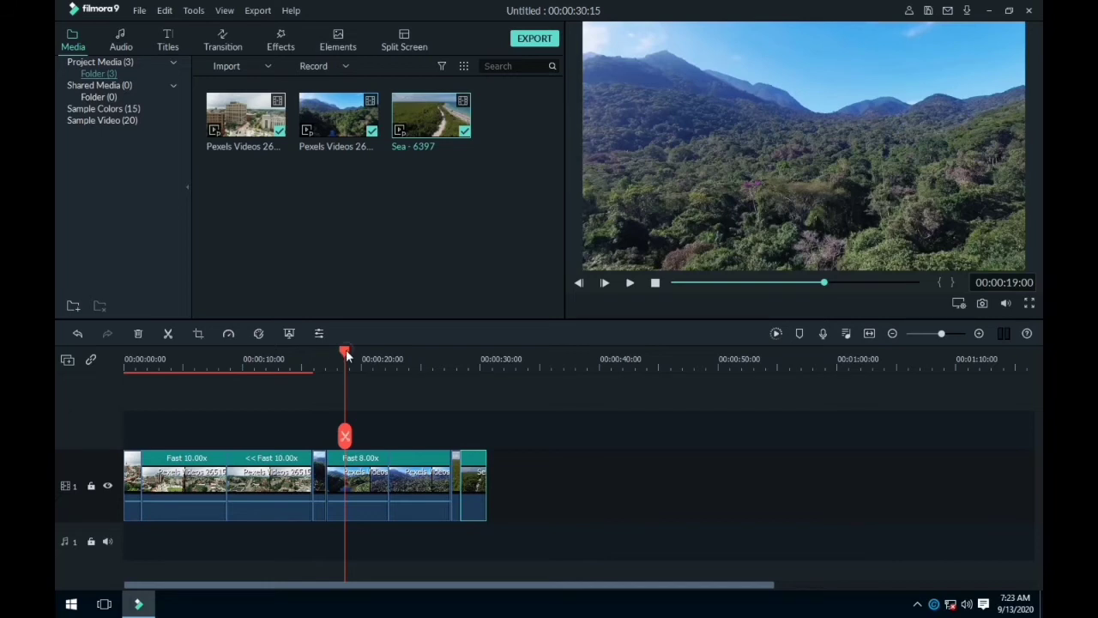
pyautogui.moveTo(346, 349); pyautogui.dragTo(112, 382)
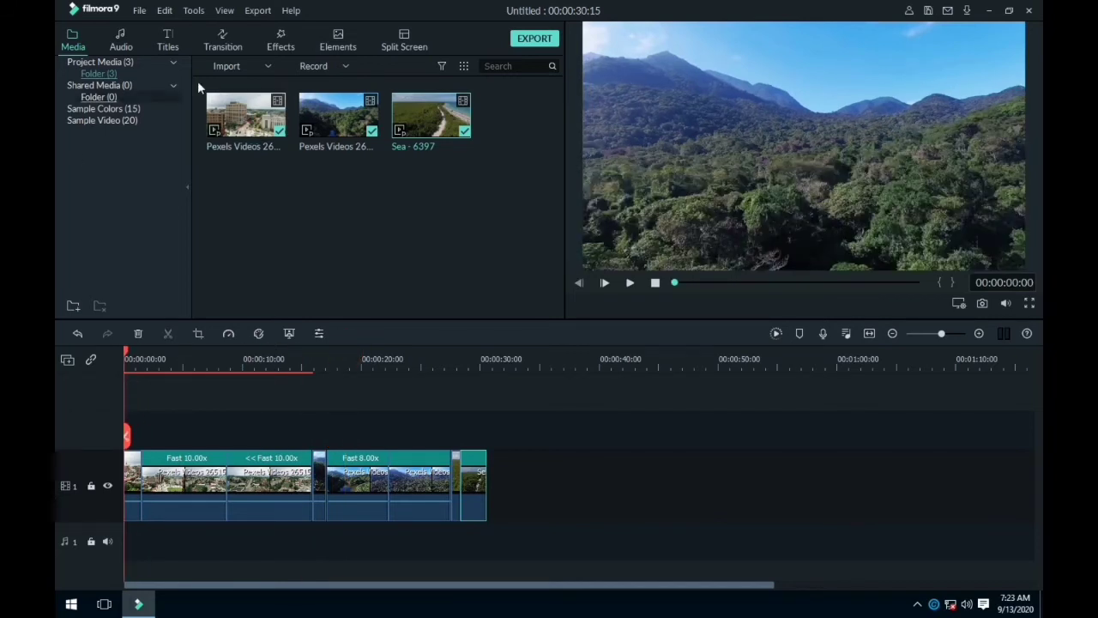
# Step: Try to apply the Flash transition at the cut between the reversed city segment and the mountain clip
pyautogui.click(225, 42)
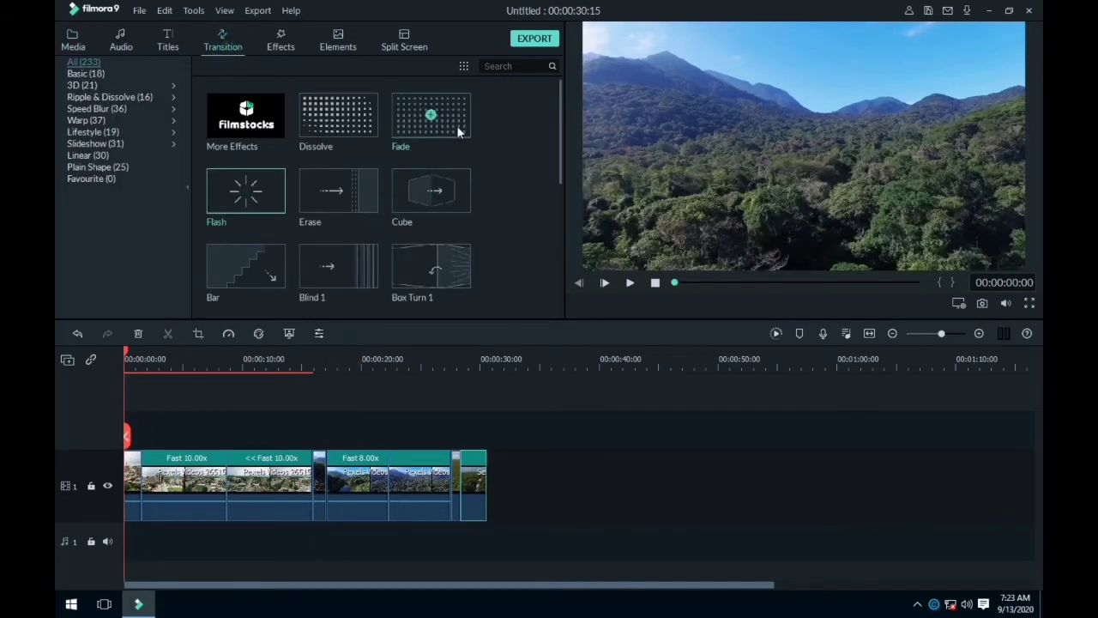
pyautogui.click(264, 197)
pyautogui.moveTo(260, 199); pyautogui.dragTo(315, 483)
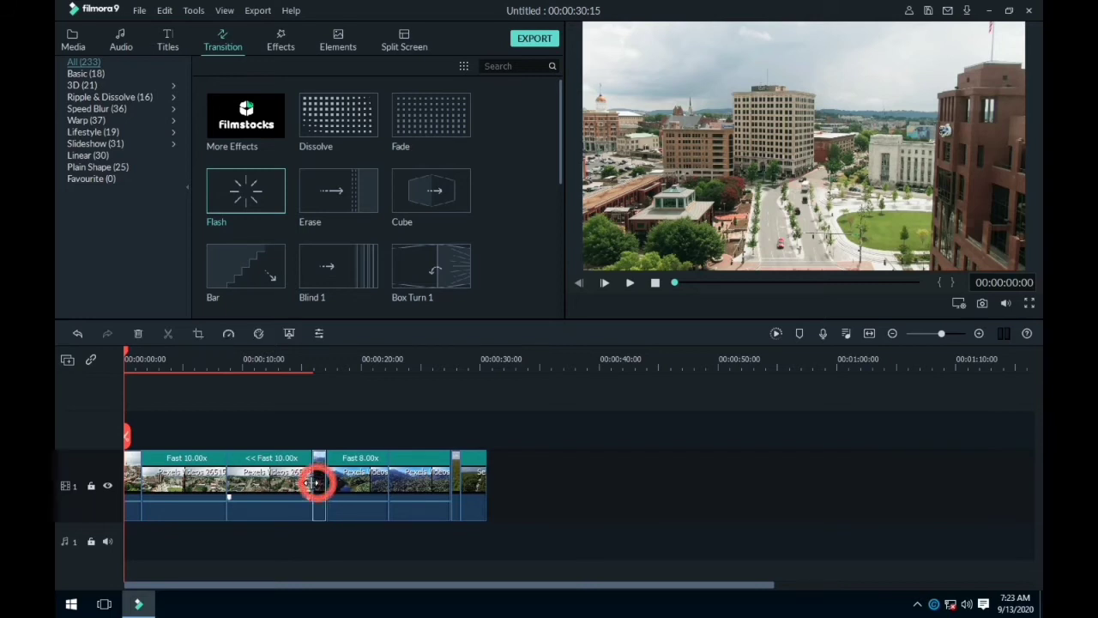
pyautogui.click(352, 440)
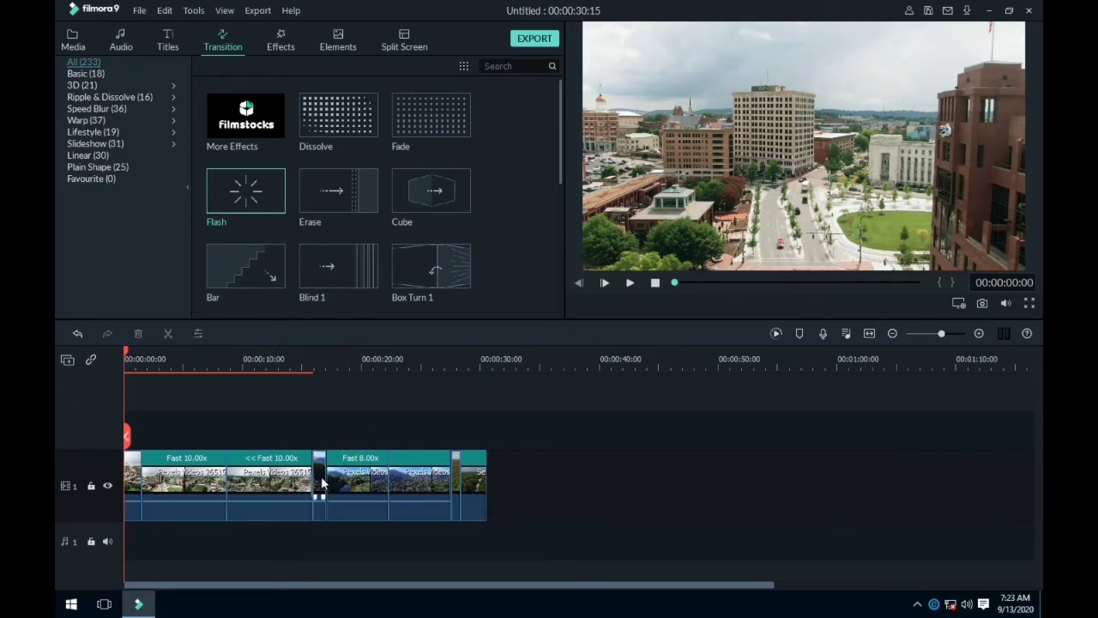
pyautogui.click(320, 477)
pyautogui.doubleClick(321, 480)
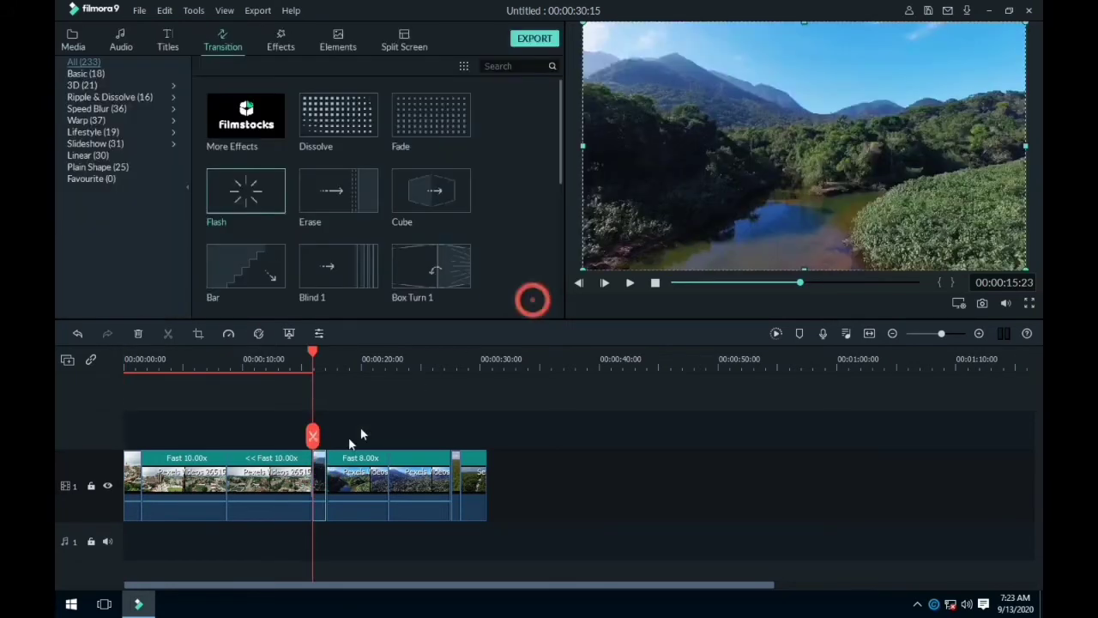
pyautogui.click(317, 475)
pyautogui.click(244, 362)
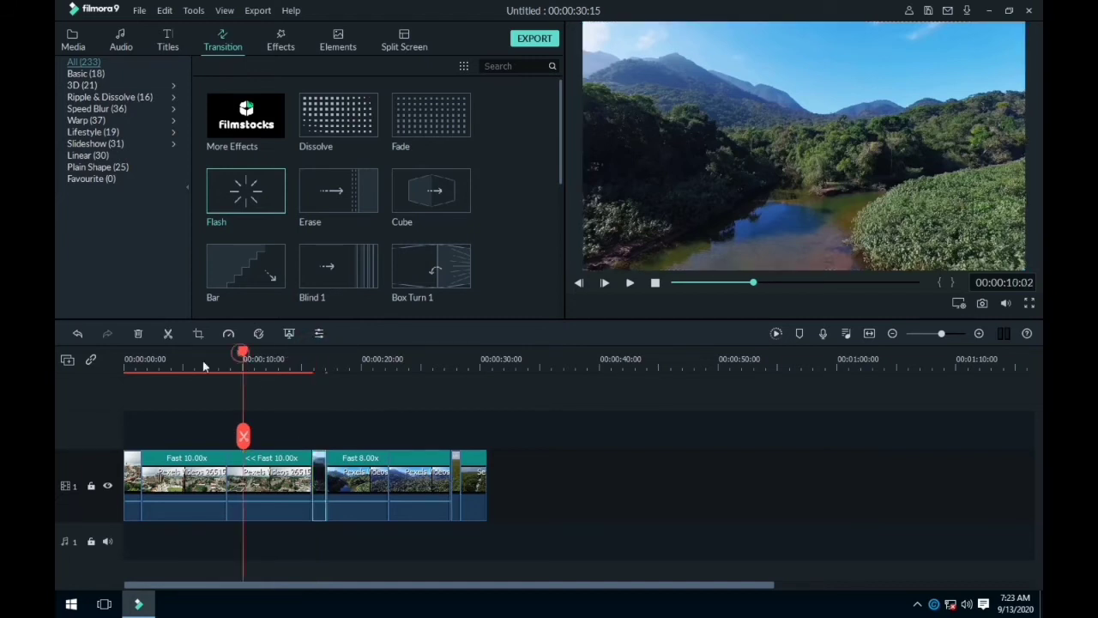
pyautogui.press('Home')
pyautogui.click(574, 508)
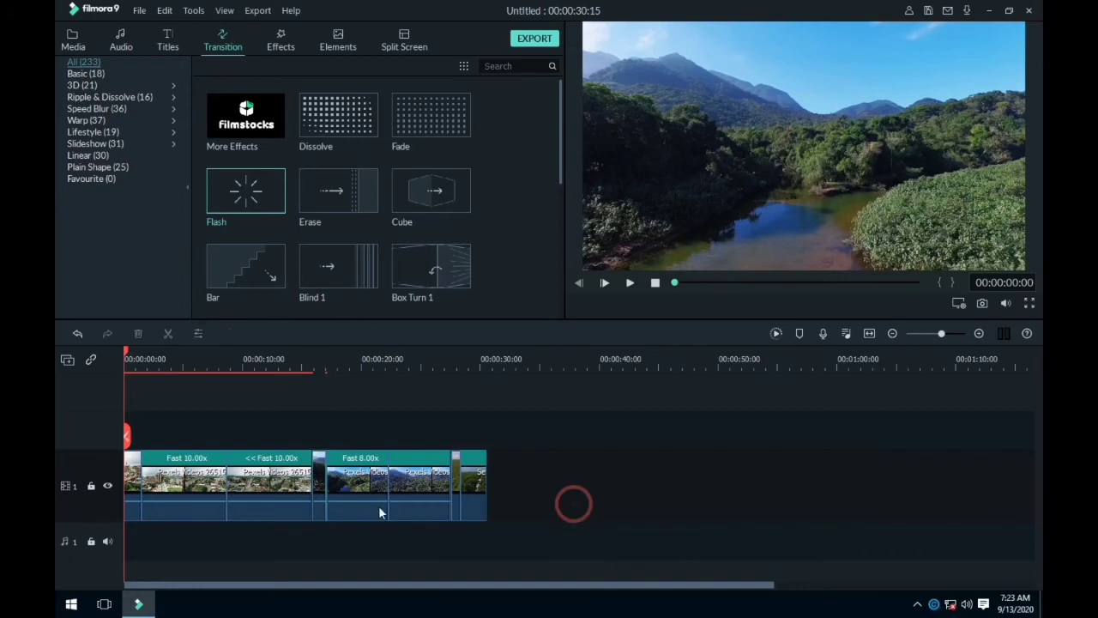
pyautogui.click(320, 485)
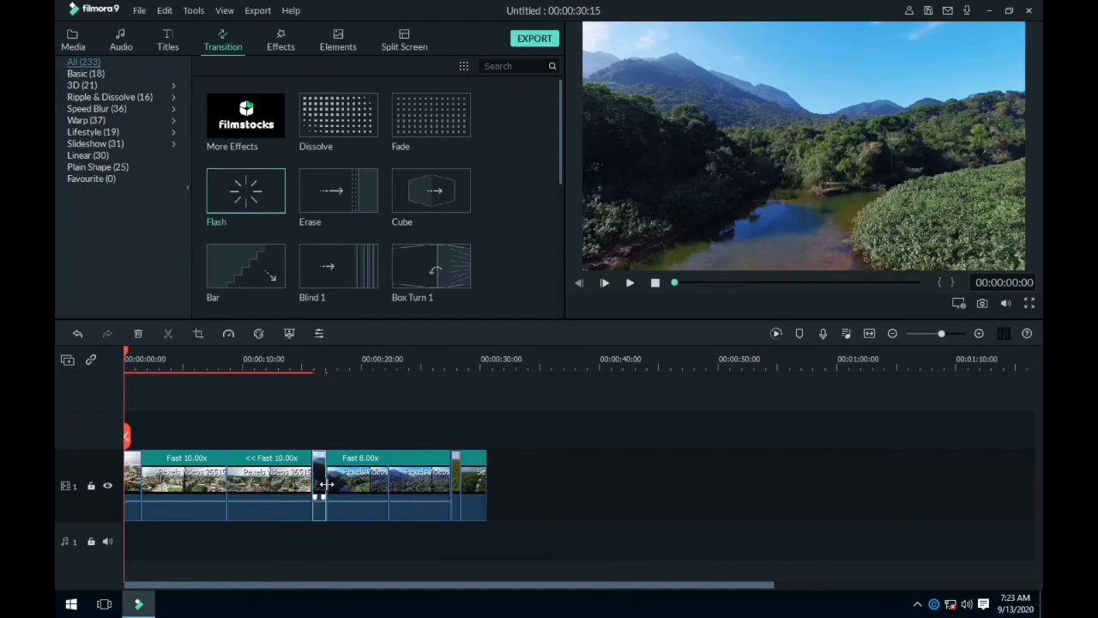
pyautogui.click(553, 482)
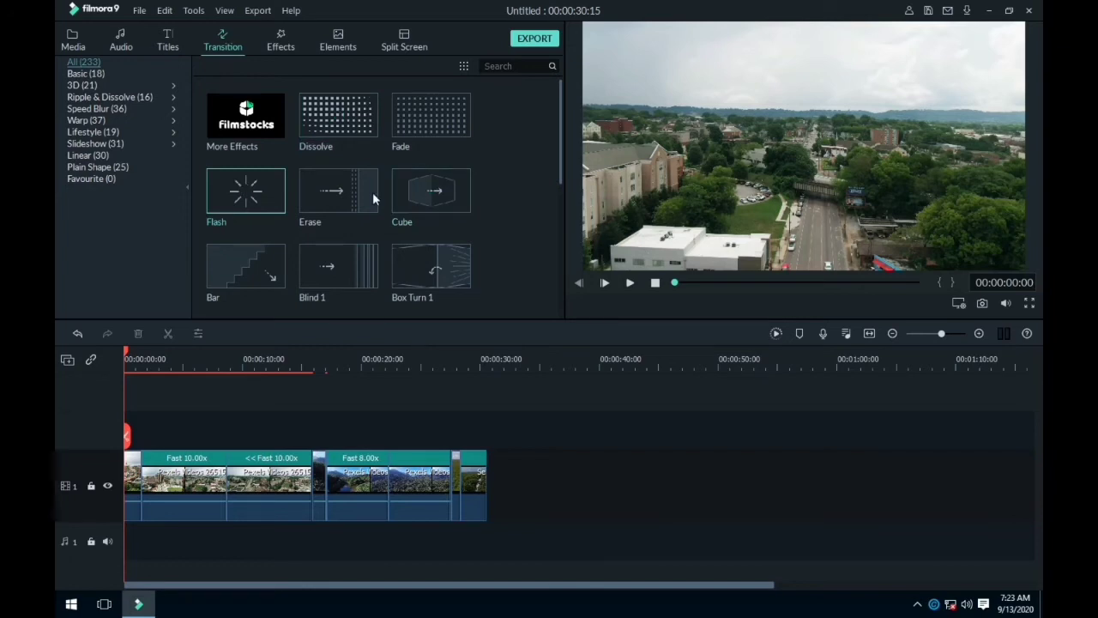
# Step: Place a Flash transition between the reversed city segment and the short first part of the mountain clip
pyautogui.moveTo(245, 190); pyautogui.dragTo(311, 470)
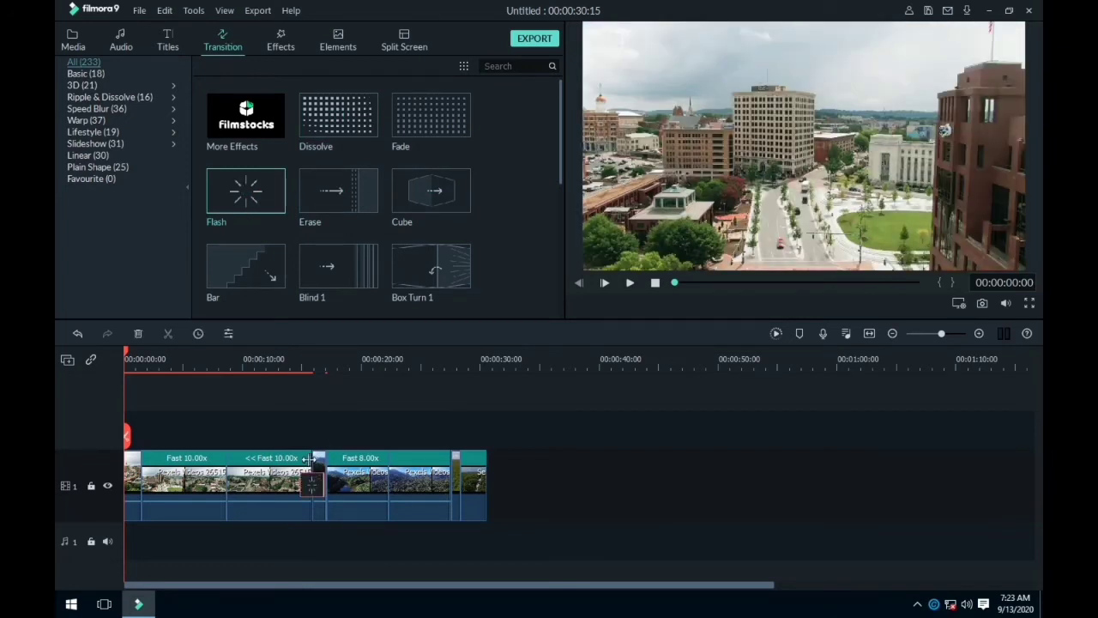
# Step: Try to apply the Flash transition to the short first part of the sea clip
pyautogui.moveTo(258, 197); pyautogui.dragTo(456, 471)
pyautogui.doubleClick(456, 471)
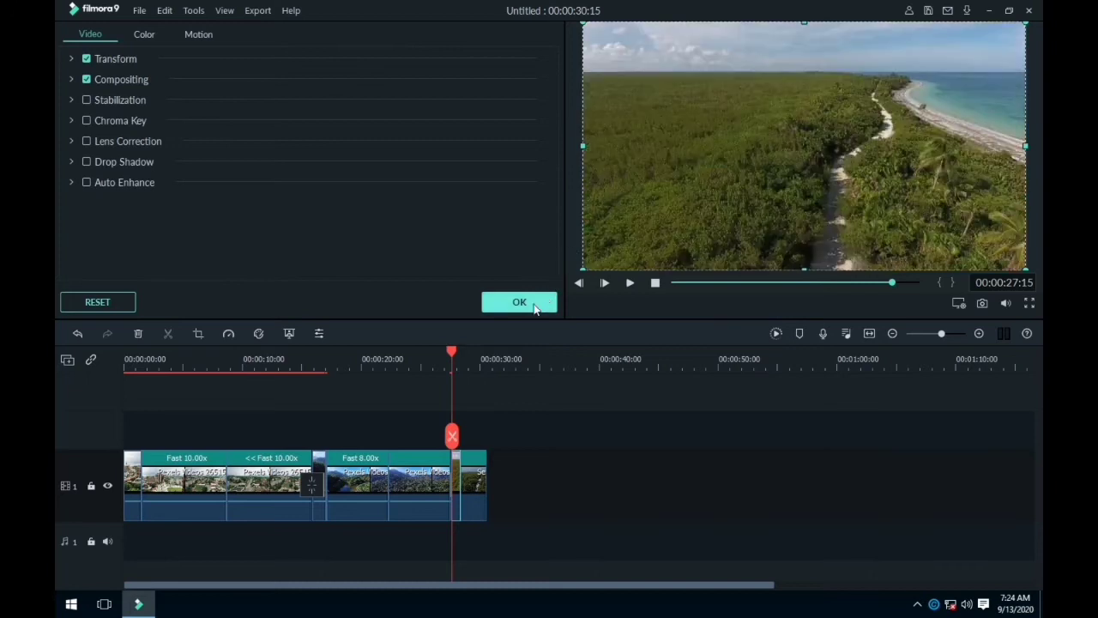
pyautogui.click(532, 302)
pyautogui.click(456, 472)
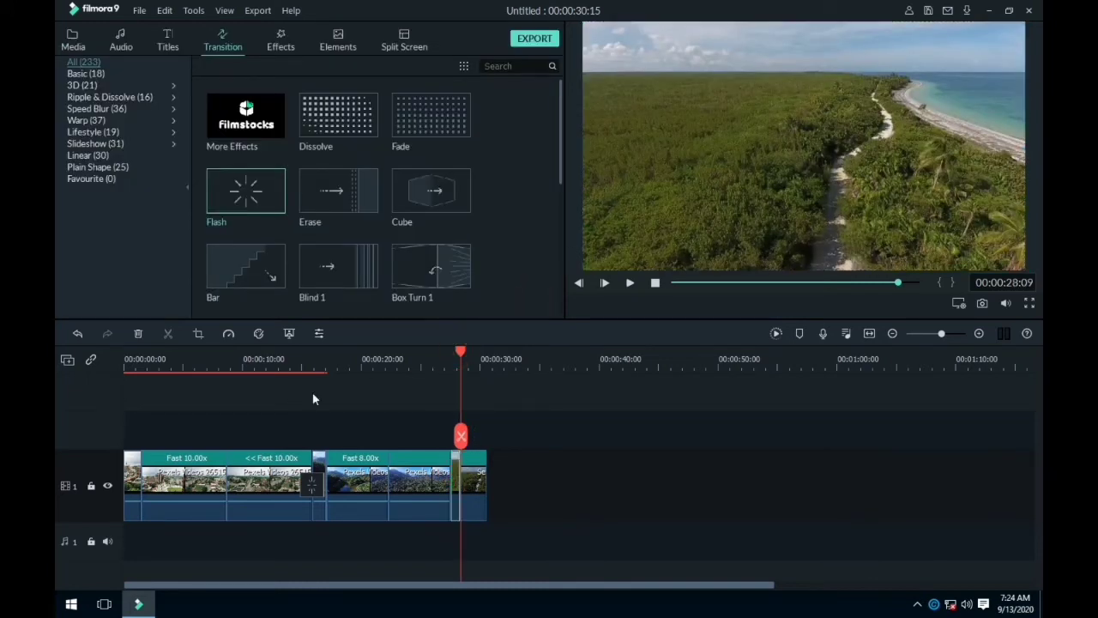
# Step: Add a Flash transition at the cut between the sea clip's short first part and its reversed 6x segment
pyautogui.scroll(-2, 386, 403)
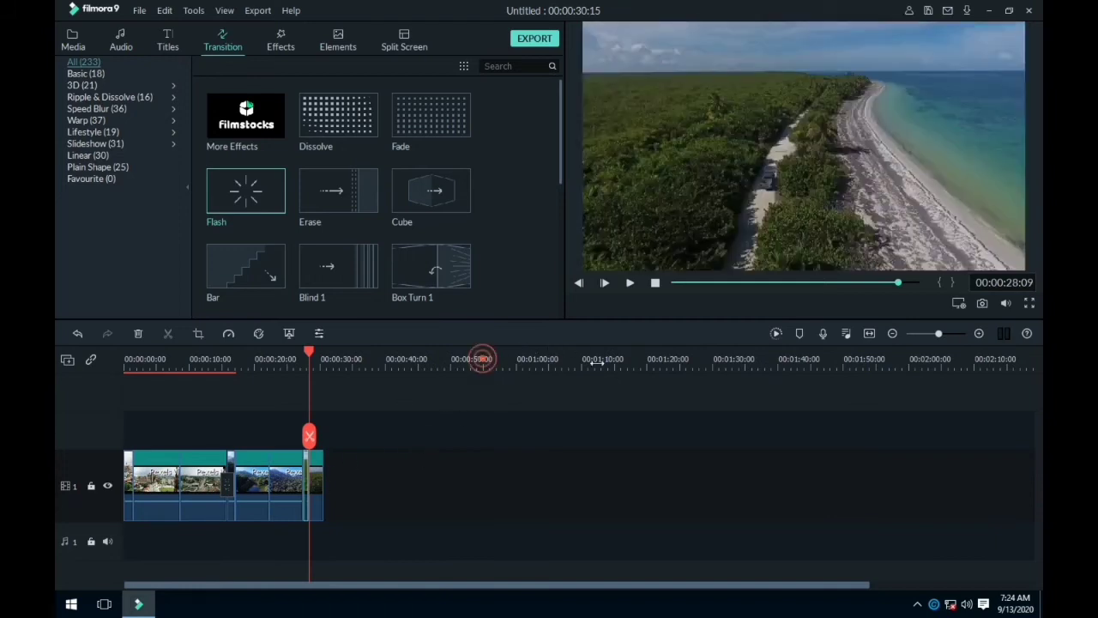
pyautogui.scroll(3, 484, 355)
pyautogui.scroll(1, 840, 352)
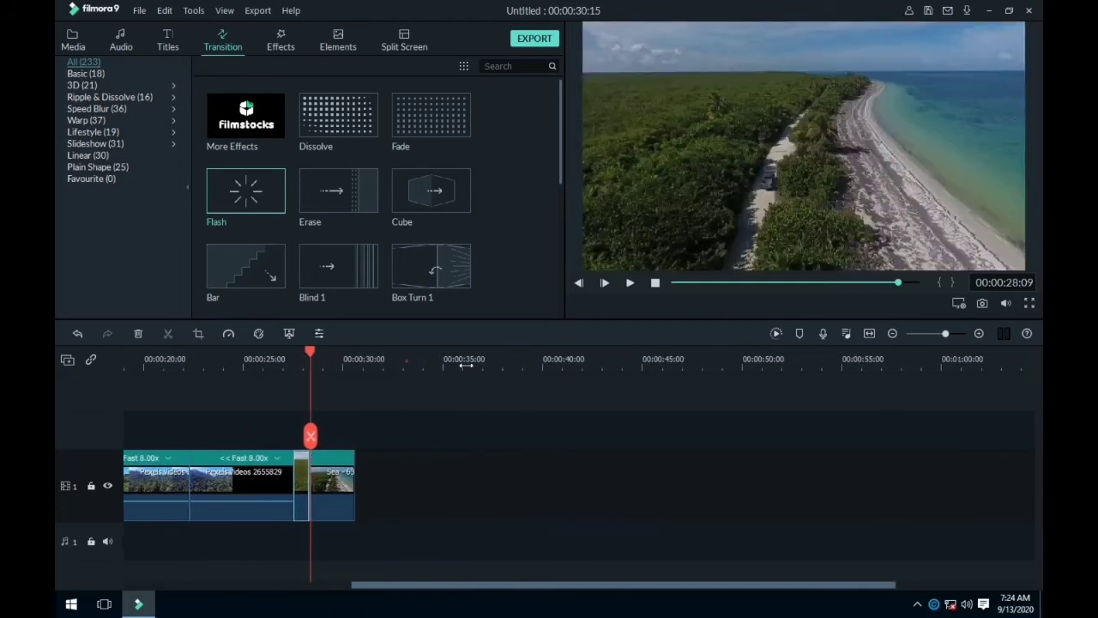
pyautogui.scroll(1, 464, 364)
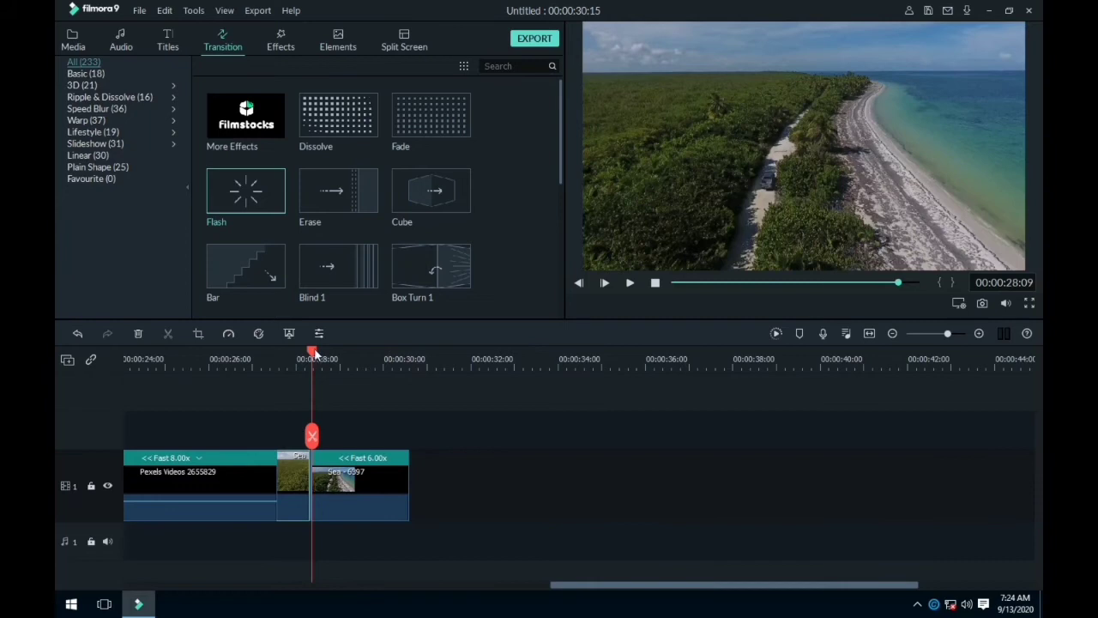
pyautogui.moveTo(315, 354); pyautogui.dragTo(292, 354)
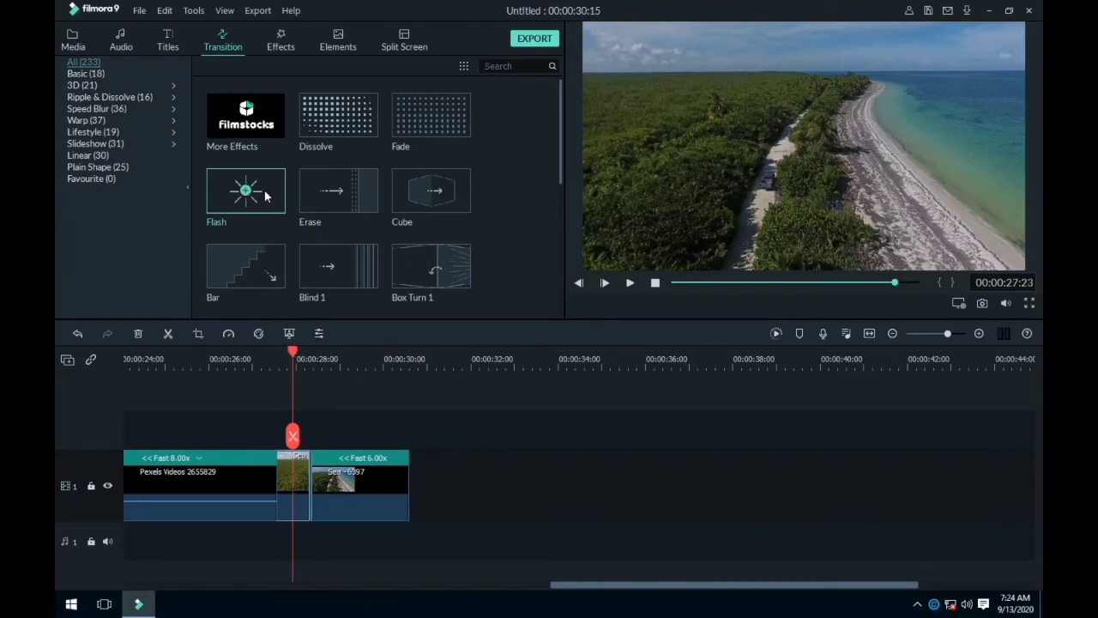
pyautogui.moveTo(265, 197); pyautogui.dragTo(302, 458)
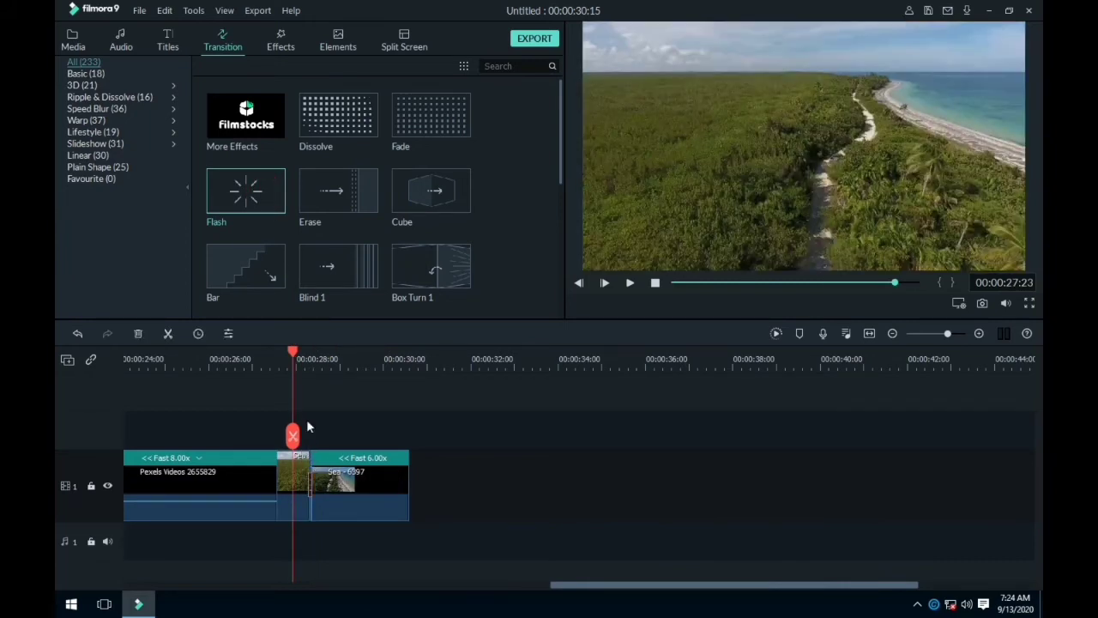
pyautogui.click(312, 479)
pyautogui.click(313, 482)
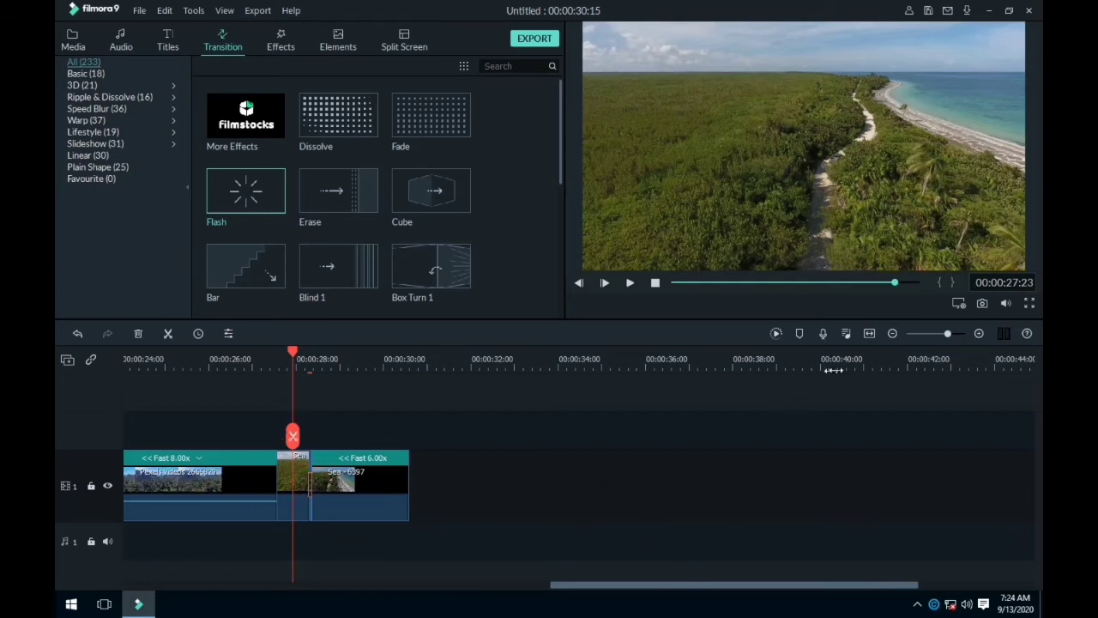
pyautogui.scroll(-1, 858, 361)
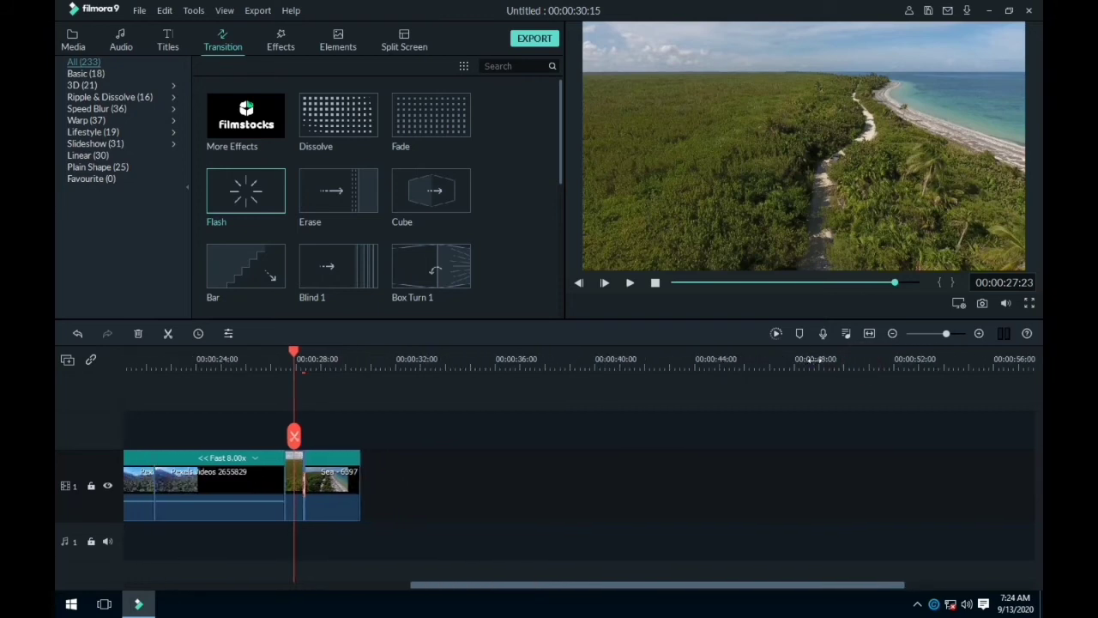
# Step: Fit the whole sequence in the timeline with the playhead at the start, and switch back to the project media
pyautogui.click(873, 333)
pyautogui.moveTo(926, 353); pyautogui.dragTo(58, 485)
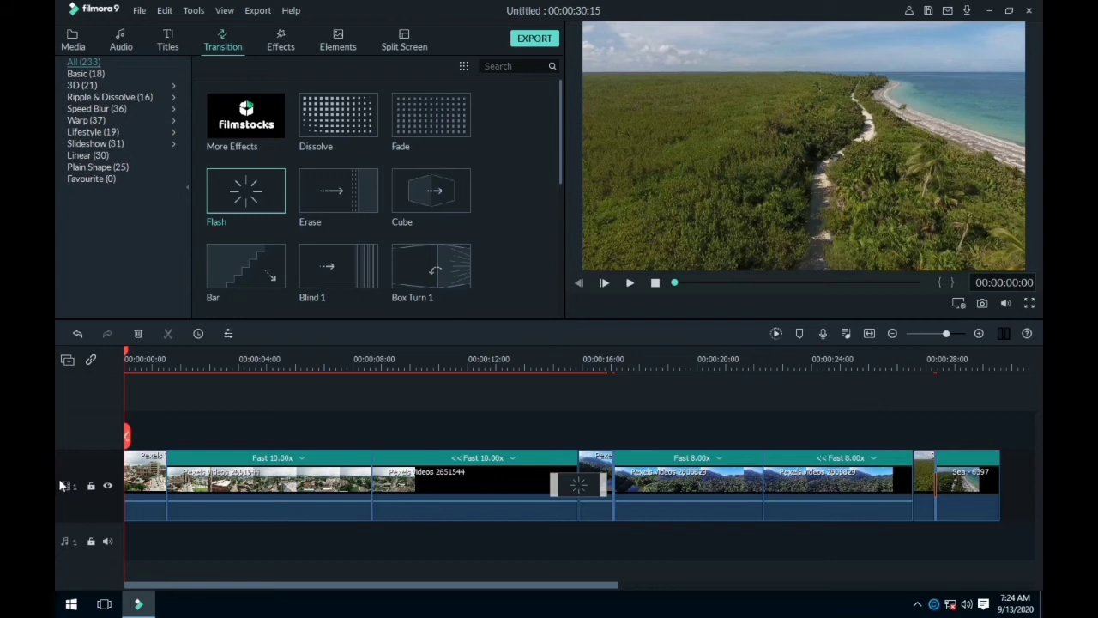
pyautogui.click(73, 43)
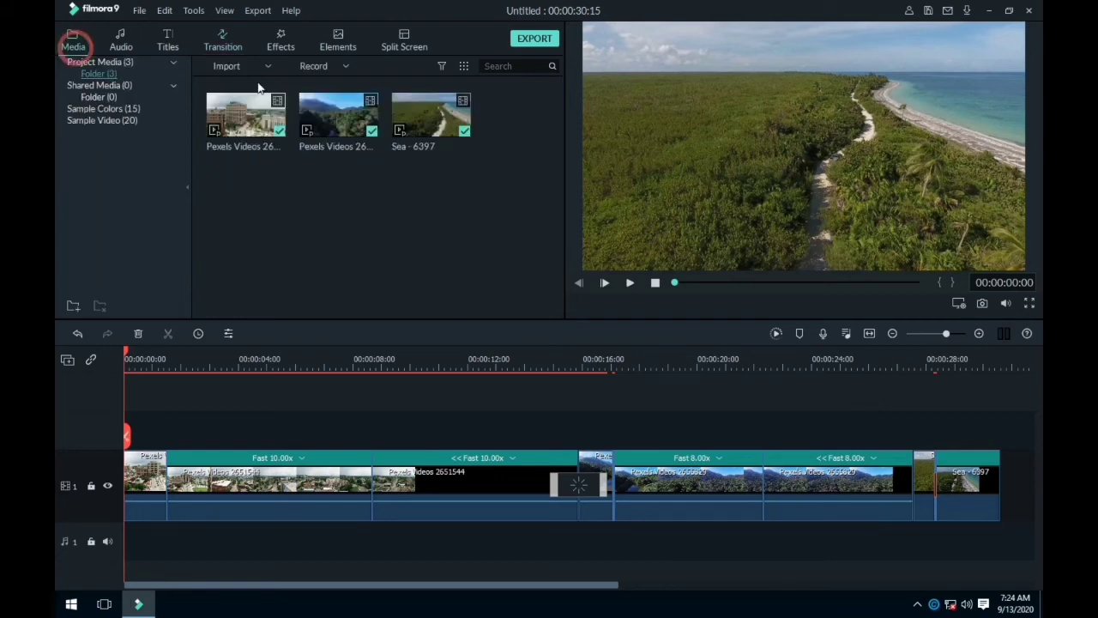
# Step: Export the sequence to the computer as an MP4 with the video bit rate set to 30000 kbps
pyautogui.click(535, 38)
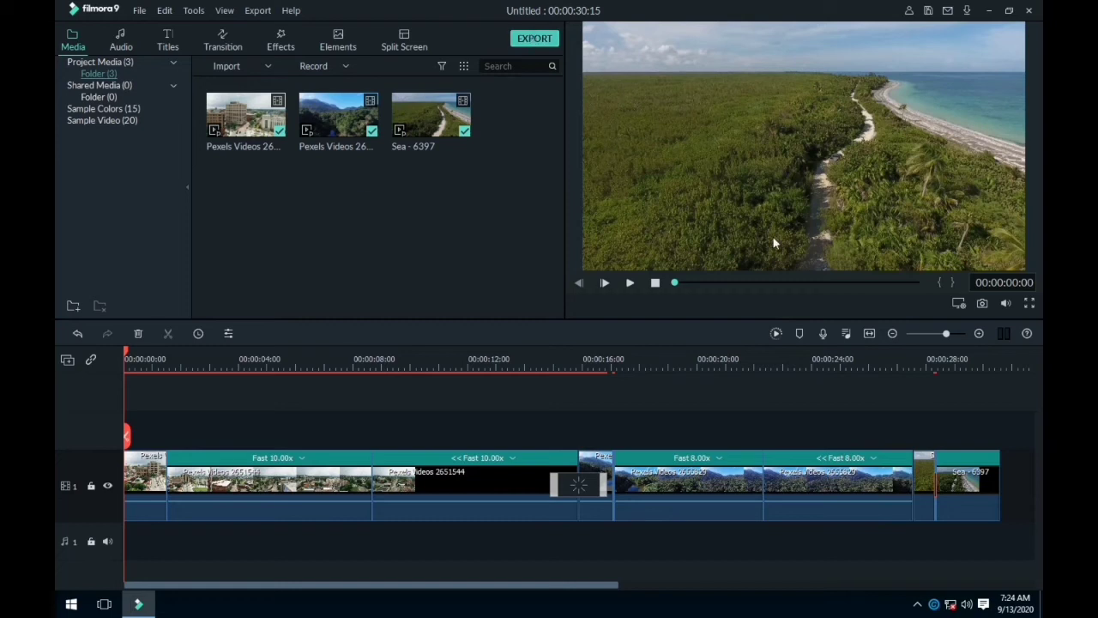
pyautogui.click(722, 212)
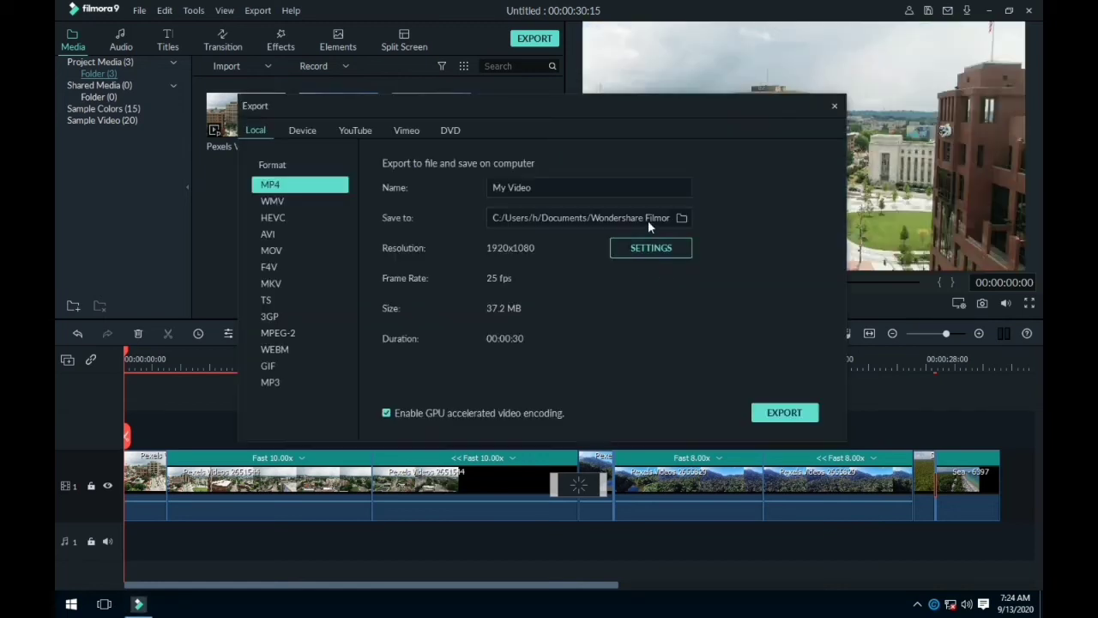
pyautogui.click(669, 247)
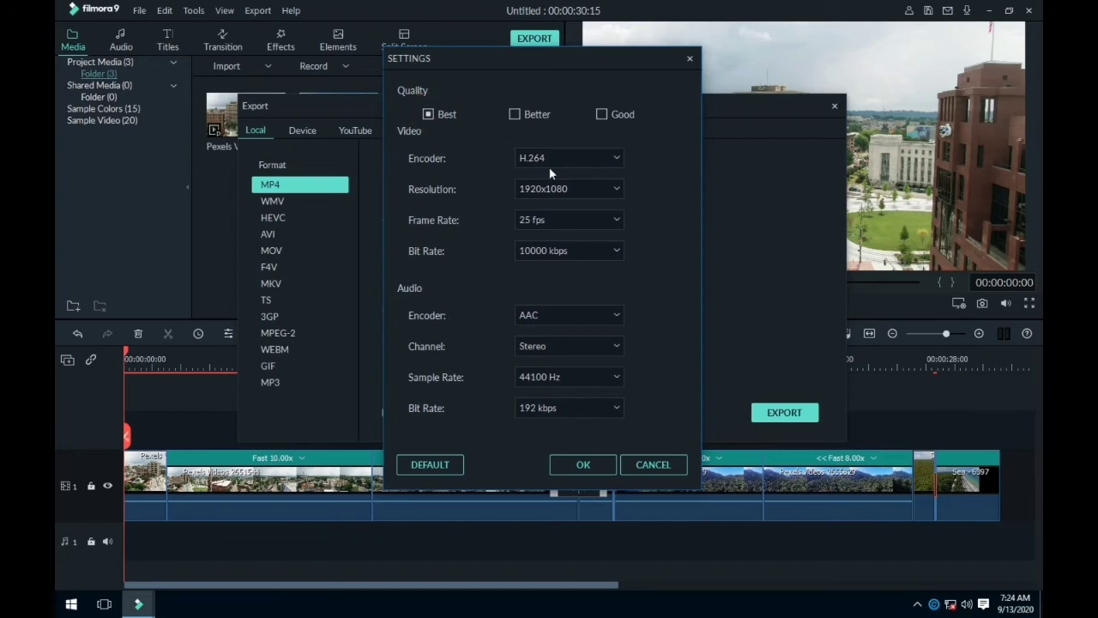
pyautogui.click(617, 251)
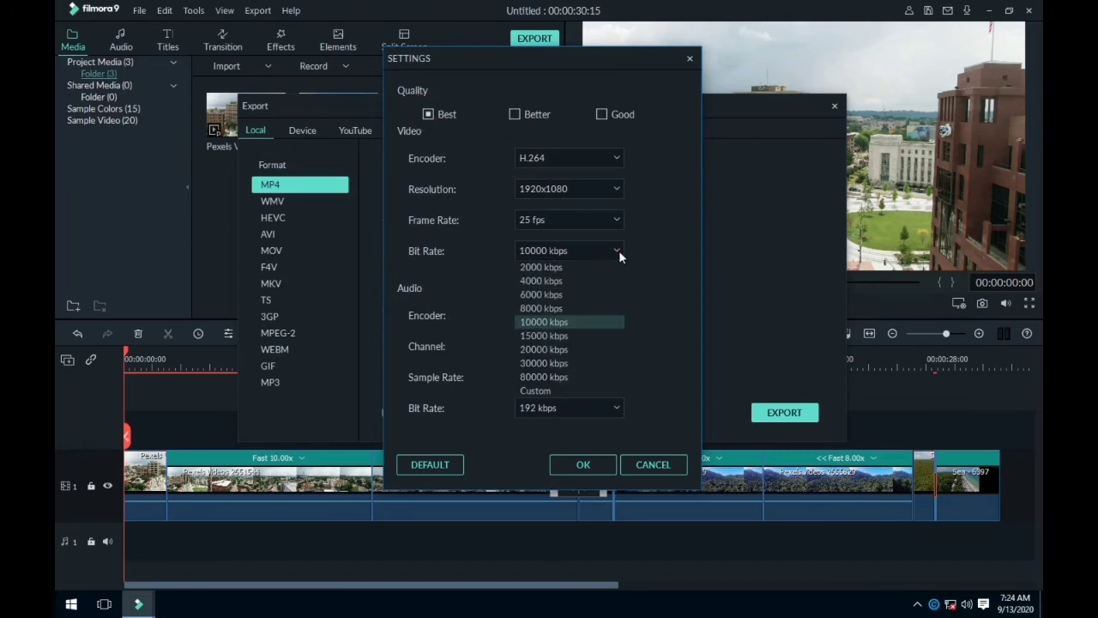
pyautogui.click(552, 363)
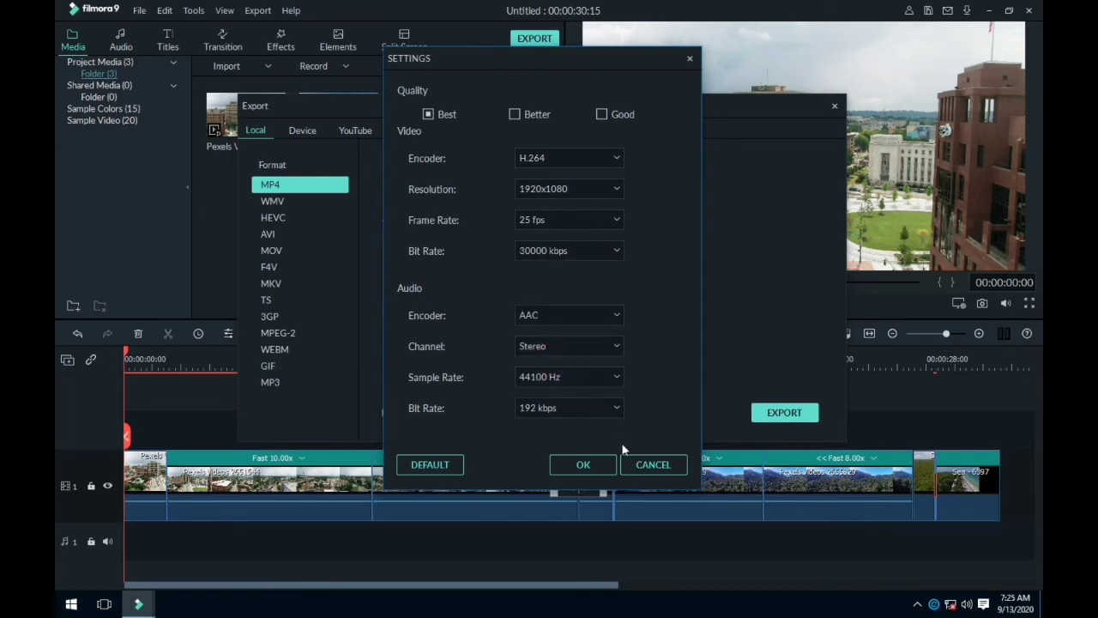
pyautogui.click(589, 461)
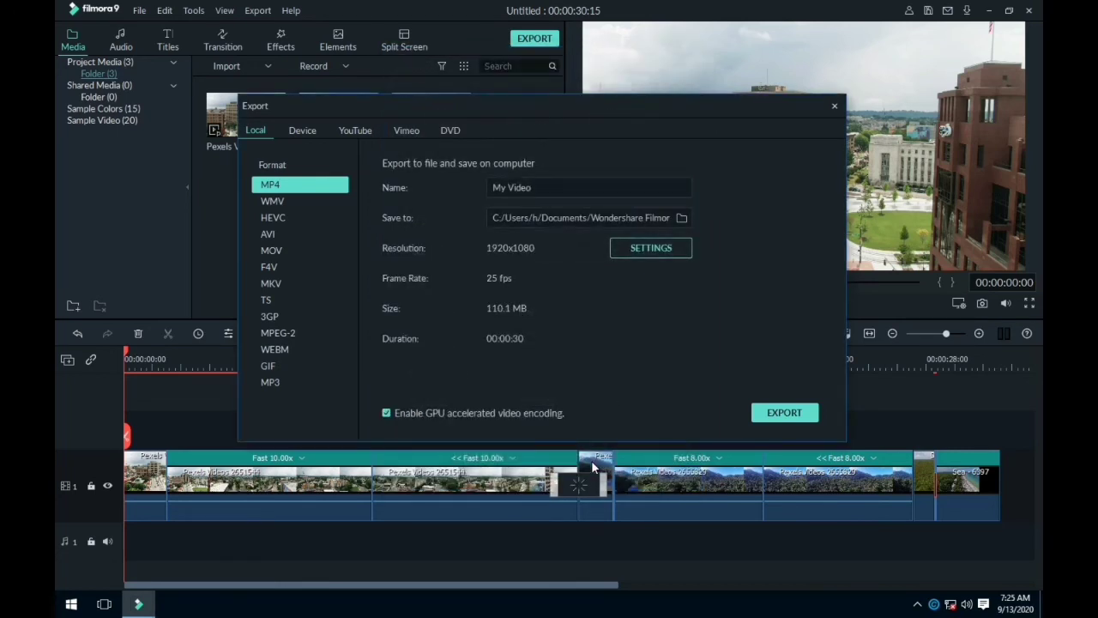
pyautogui.click(795, 415)
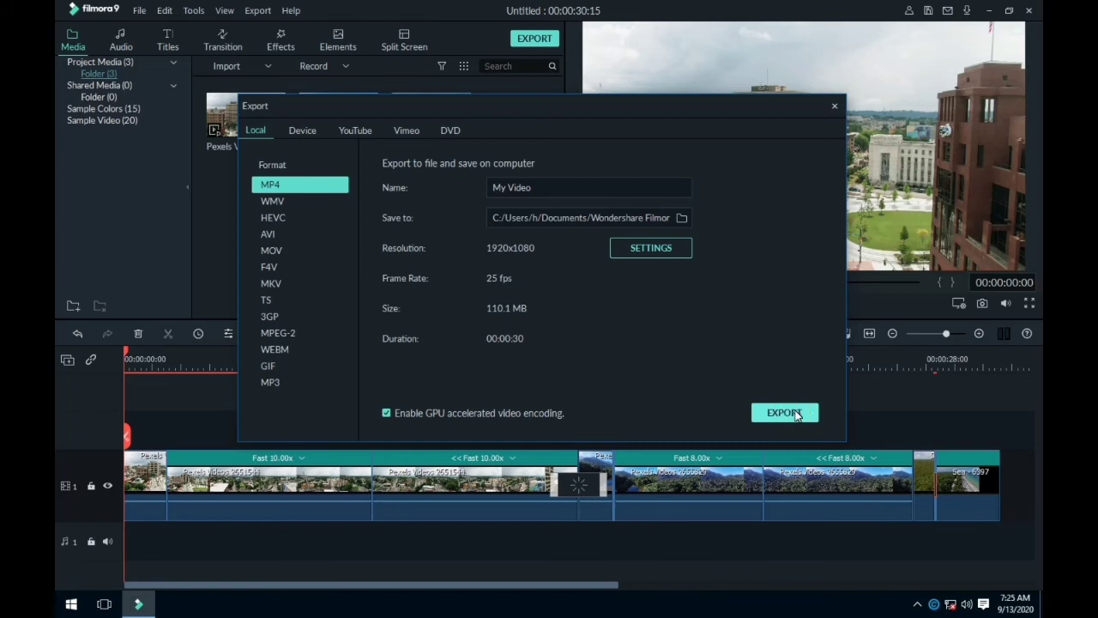